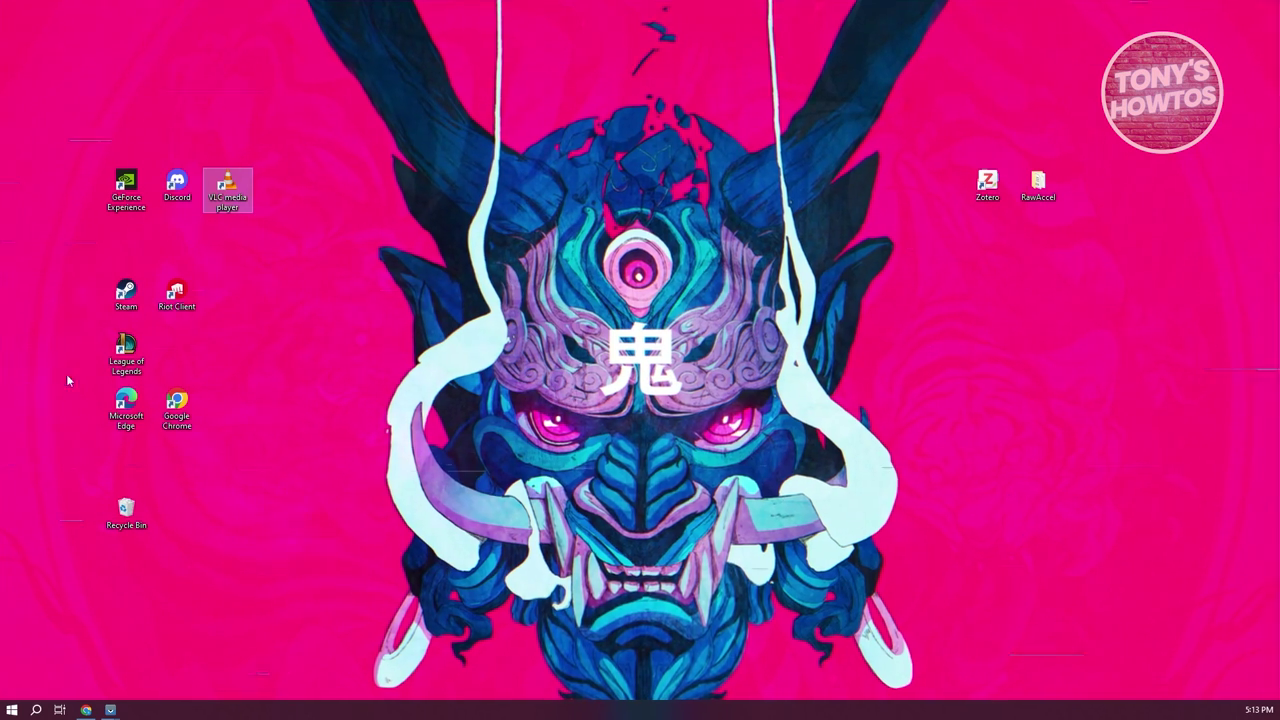
# Switch to the Chrome window showing the Canva home page.
pyautogui.click(87, 710)
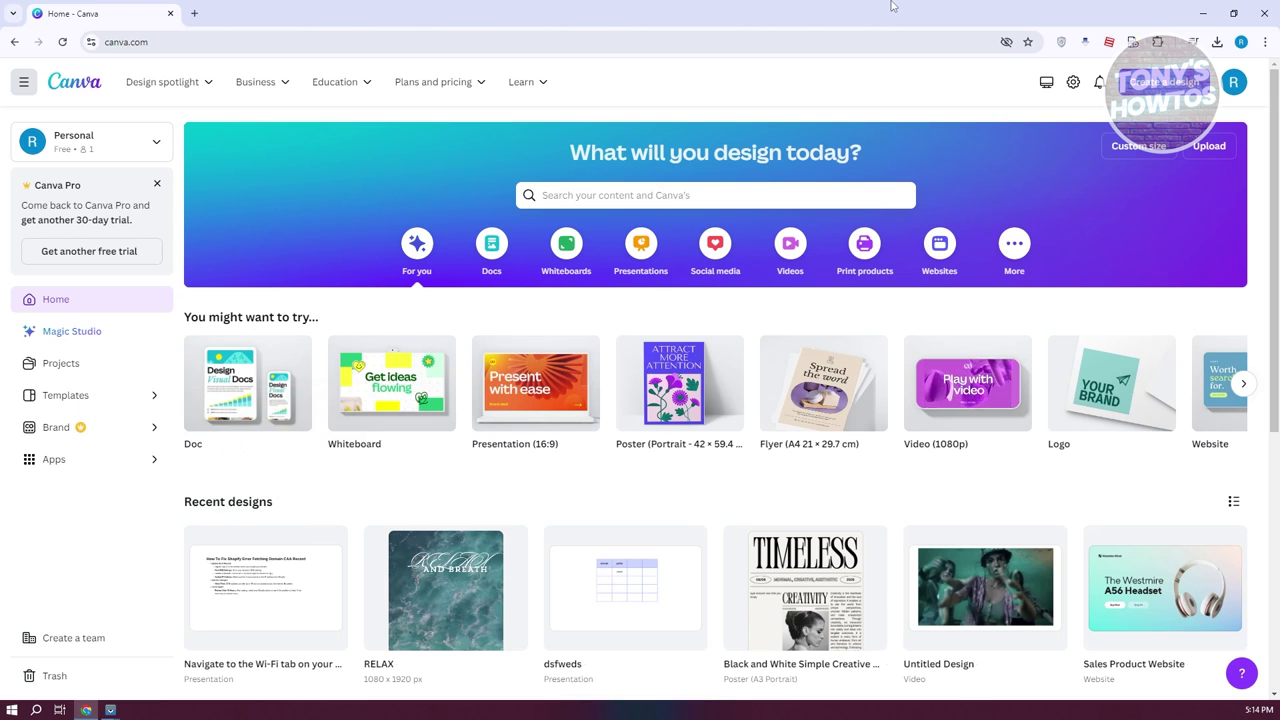
pyautogui.click(695, 204)
pyautogui.write('cour')
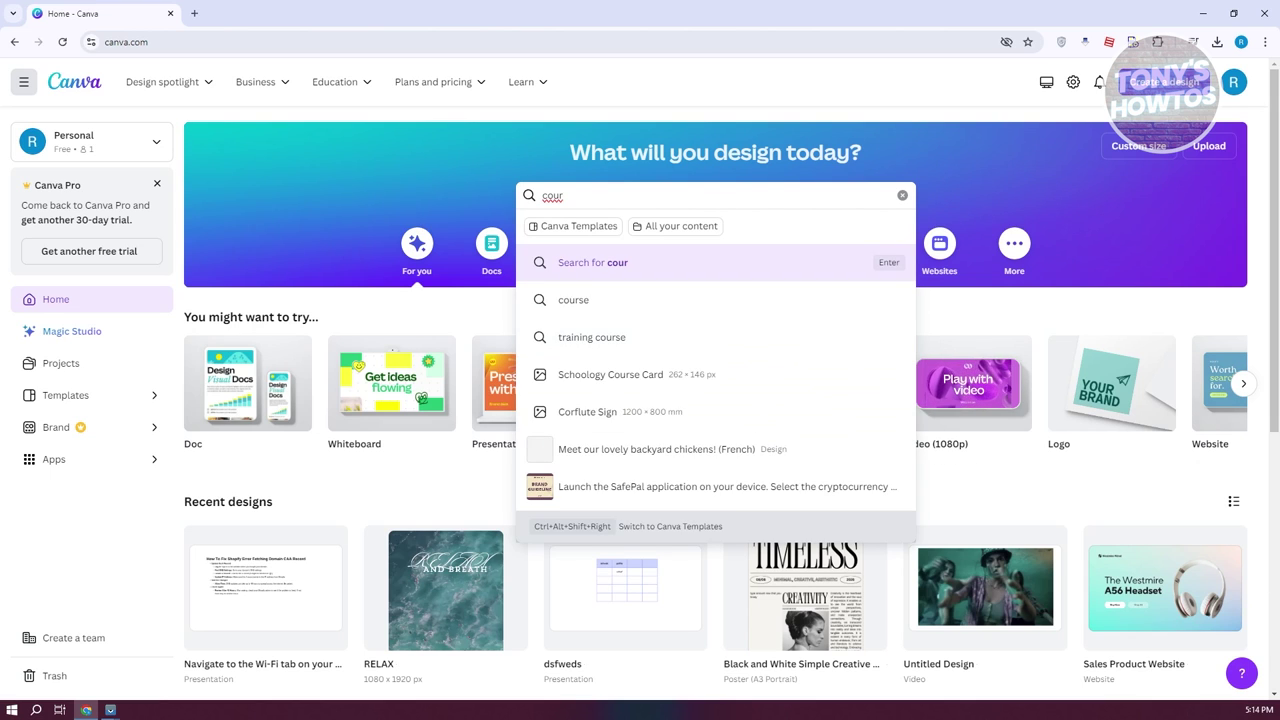
pyautogui.click(371, 252)
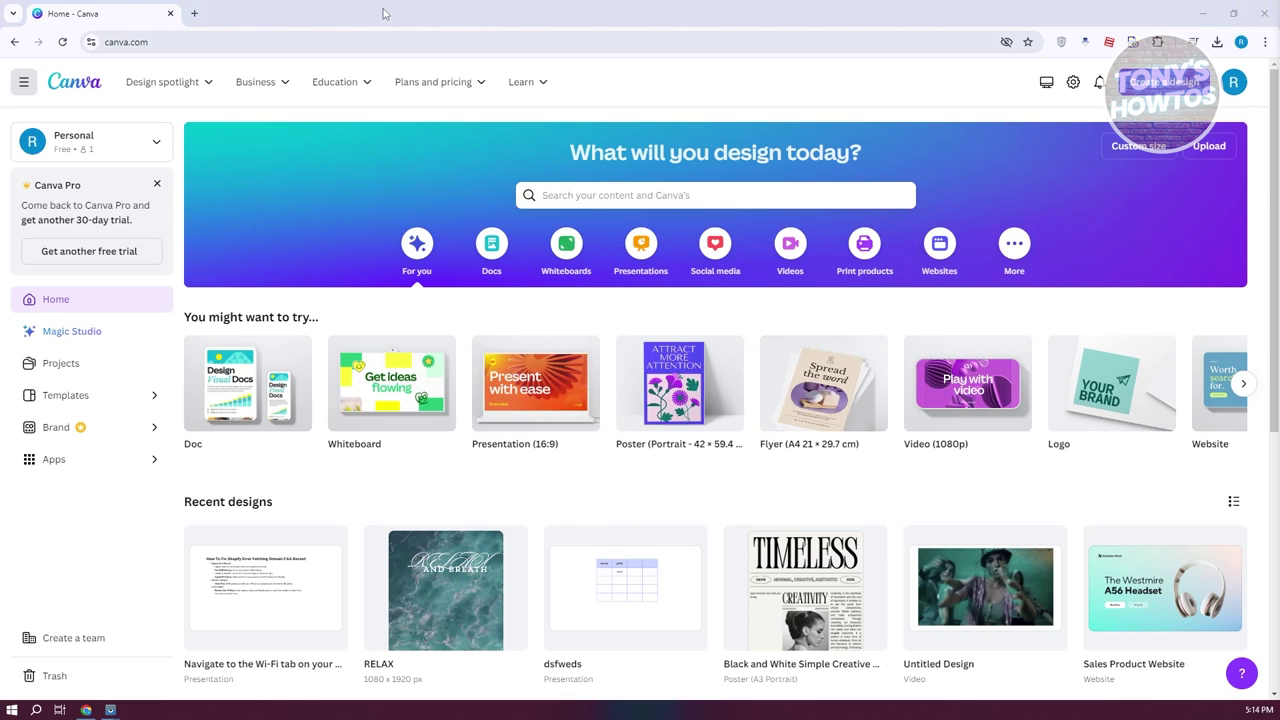
# Search Canva's content for "carousel".
pyautogui.click(622, 198)
pyautogui.write('carousel')
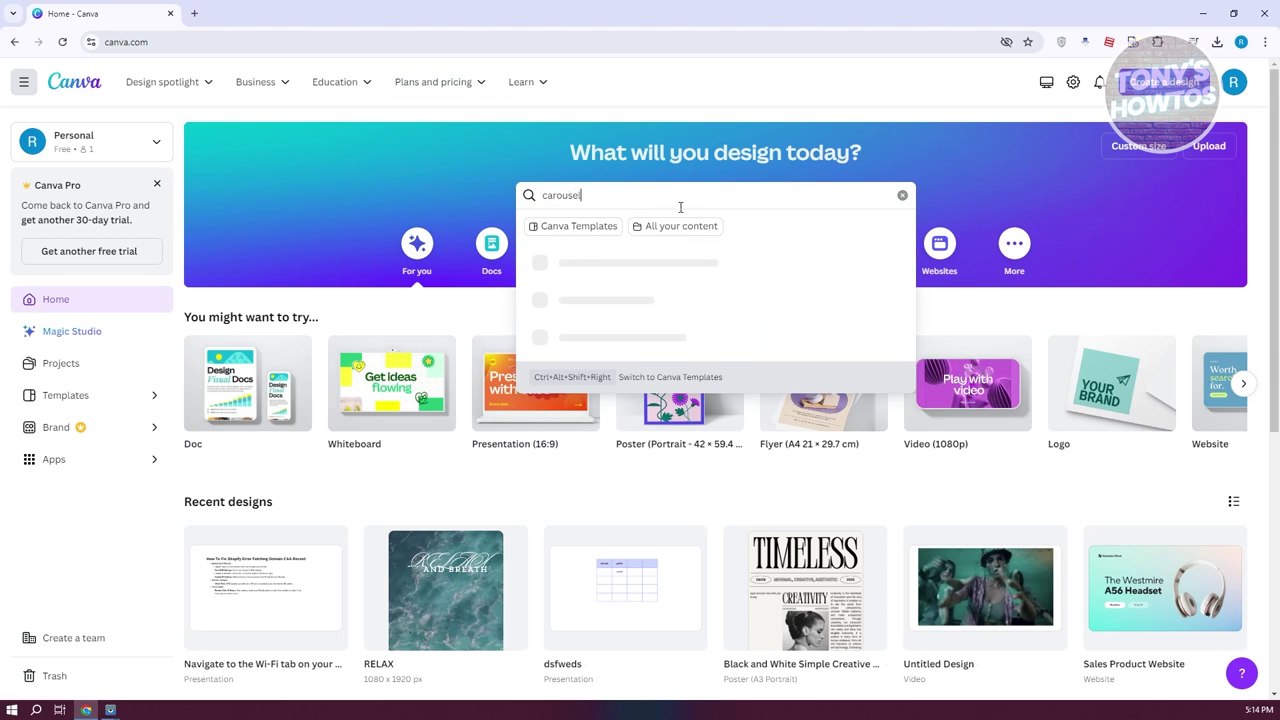
pyautogui.press('Return')
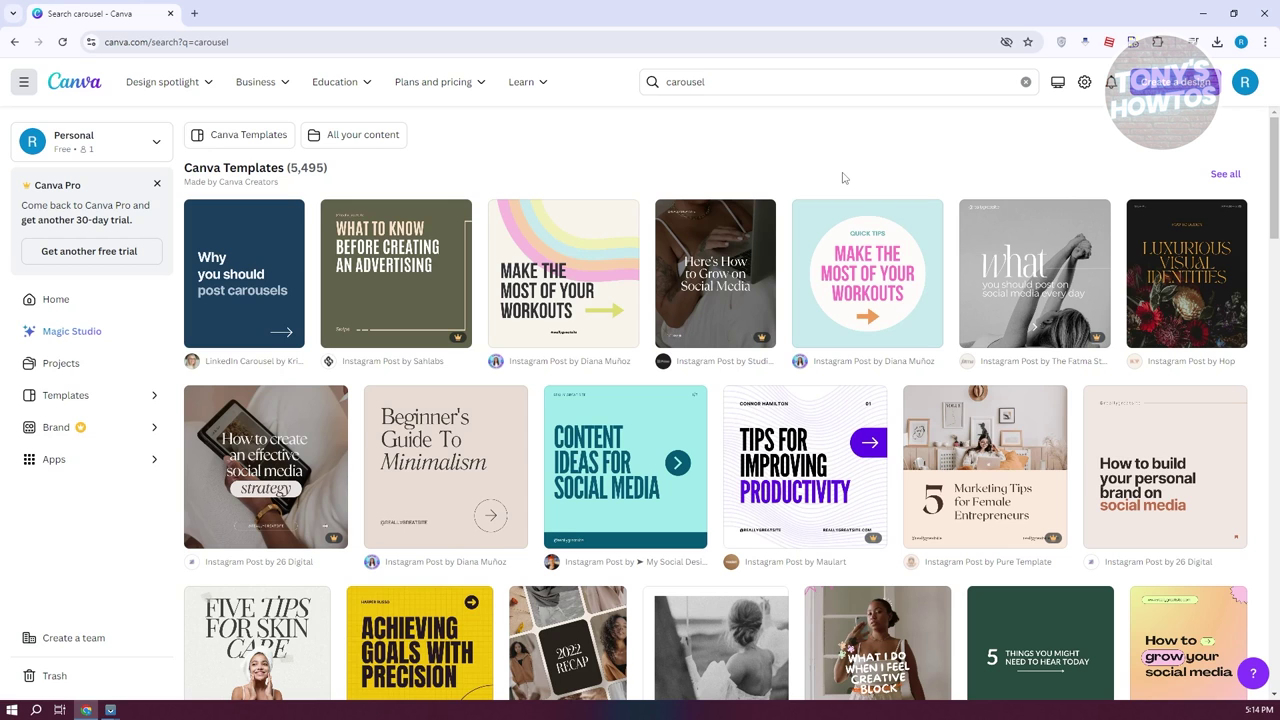
# Choose the "Beige Minimal Photo Marketing Carousel Instagram Post" template from the results and open it for customising.
pyautogui.scroll(-3, 868, 260)
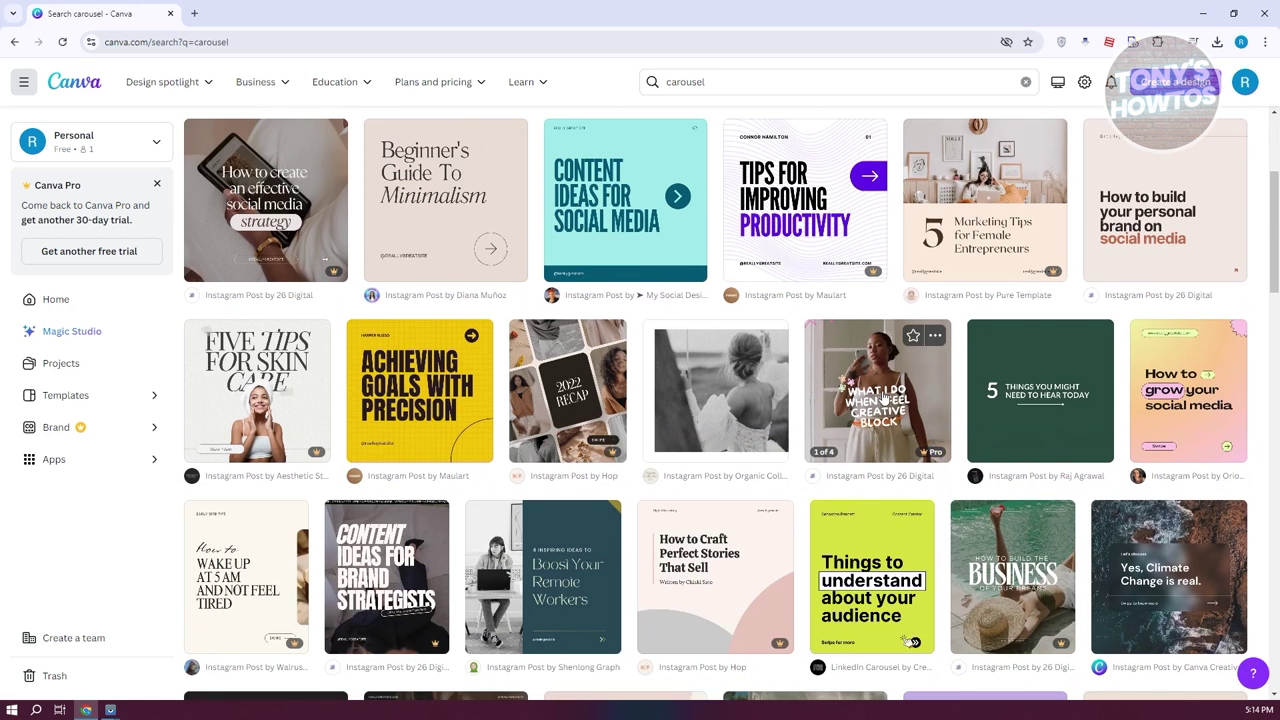
pyautogui.scroll(1, 884, 398)
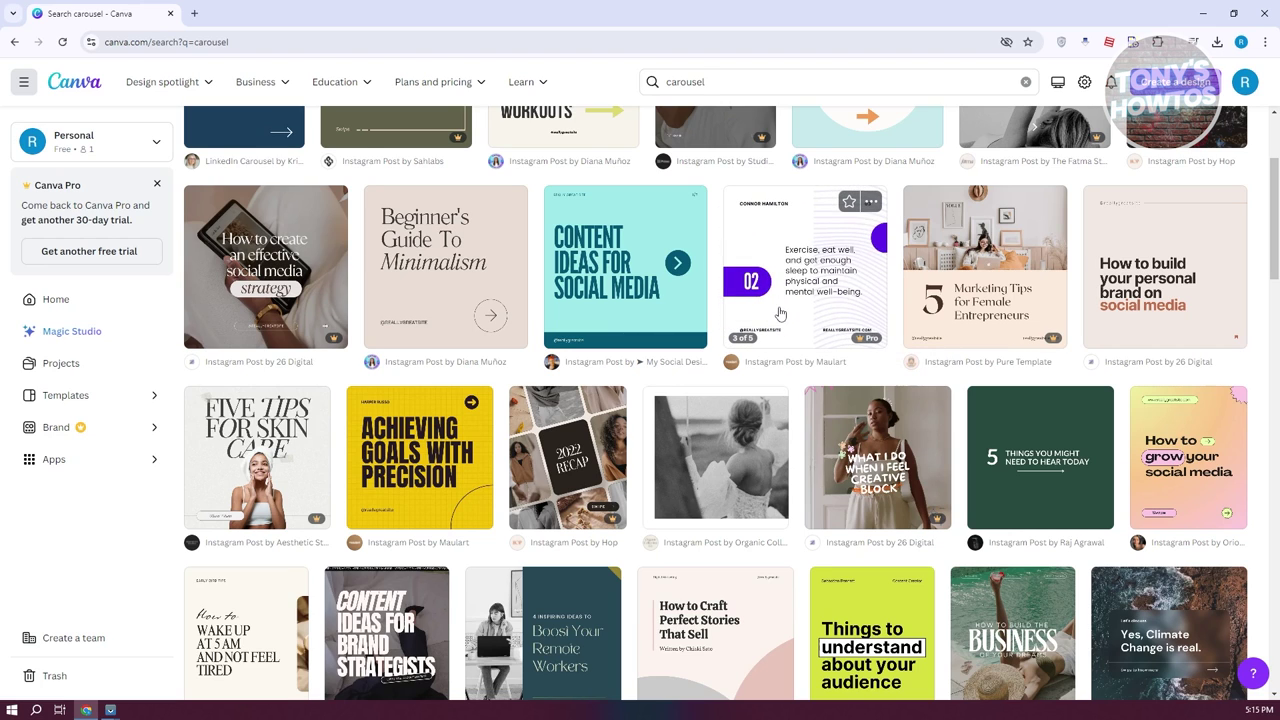
pyautogui.scroll(-3, 787, 311)
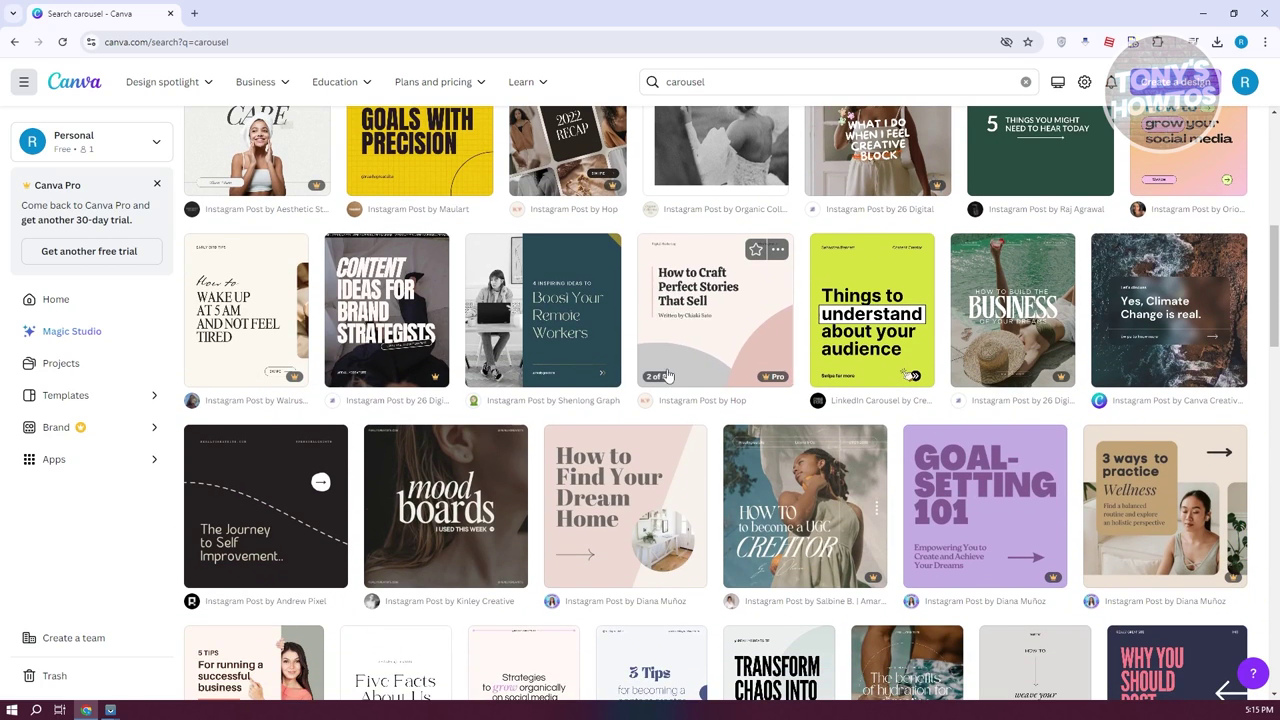
pyautogui.scroll(-2, 543, 445)
pyautogui.scroll(-2, 543, 445)
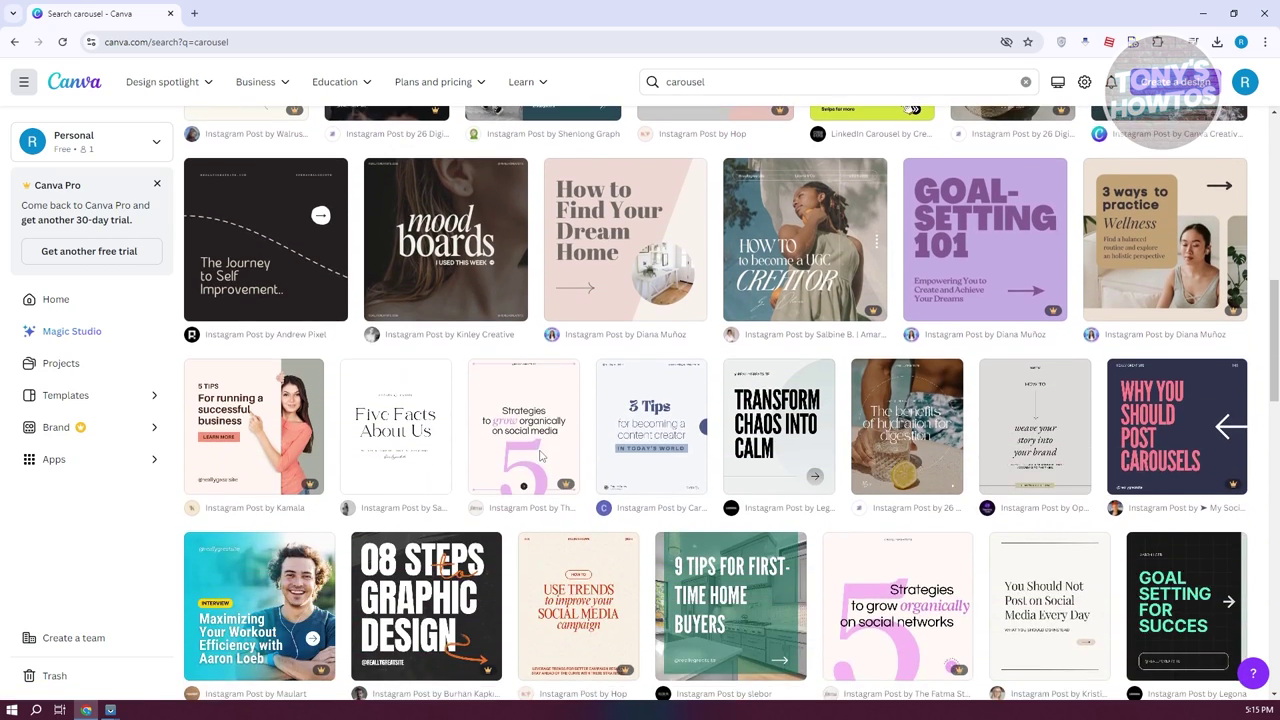
pyautogui.scroll(-3, 409, 452)
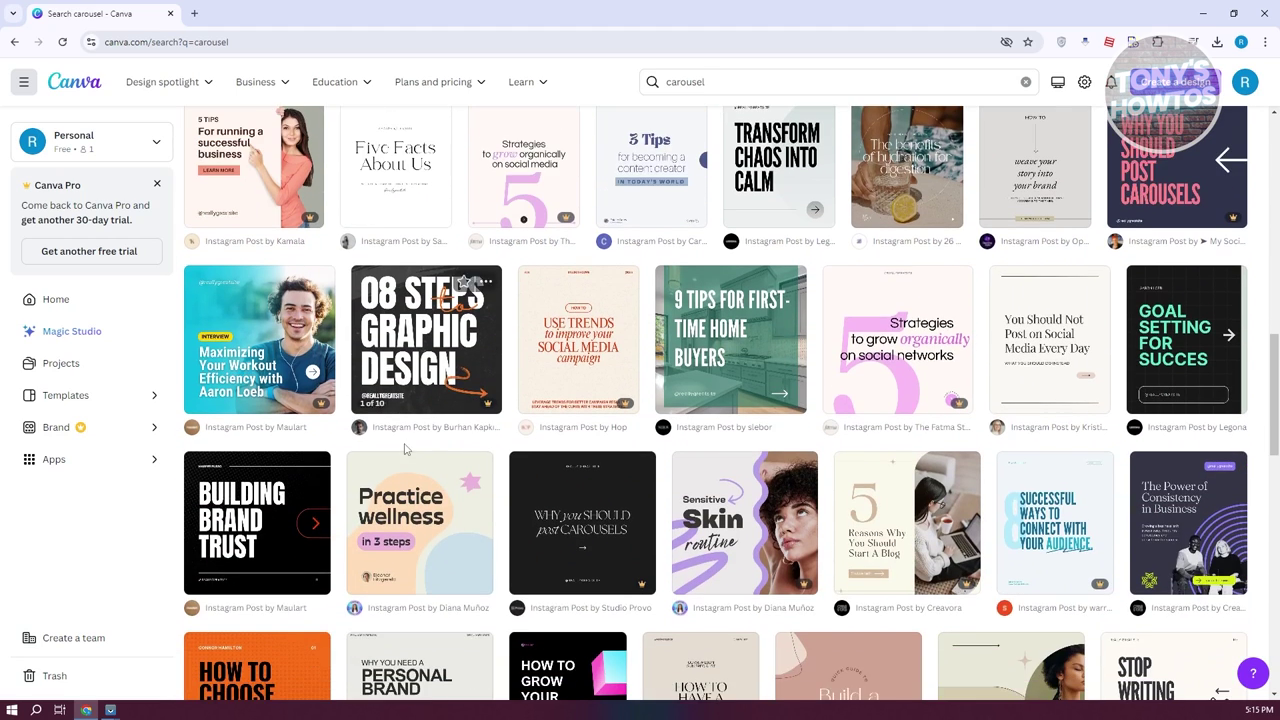
pyautogui.scroll(-2, 405, 455)
pyautogui.scroll(-2, 405, 462)
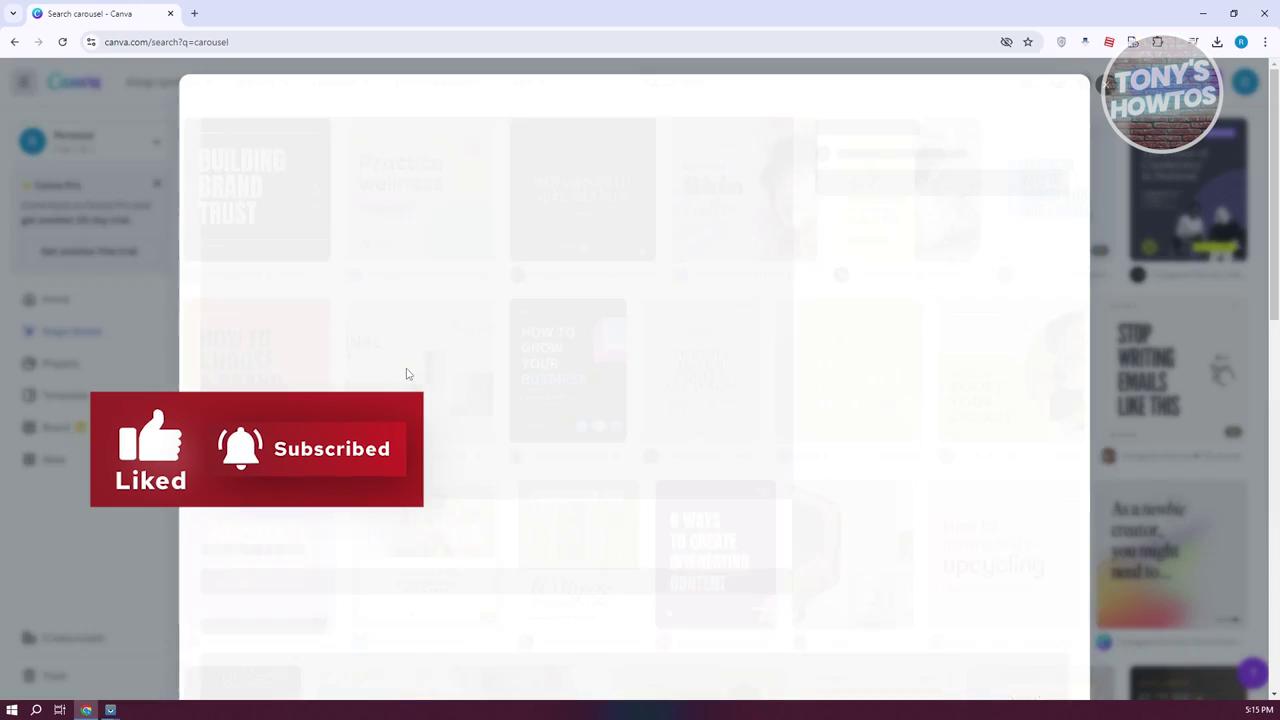
pyautogui.click(406, 374)
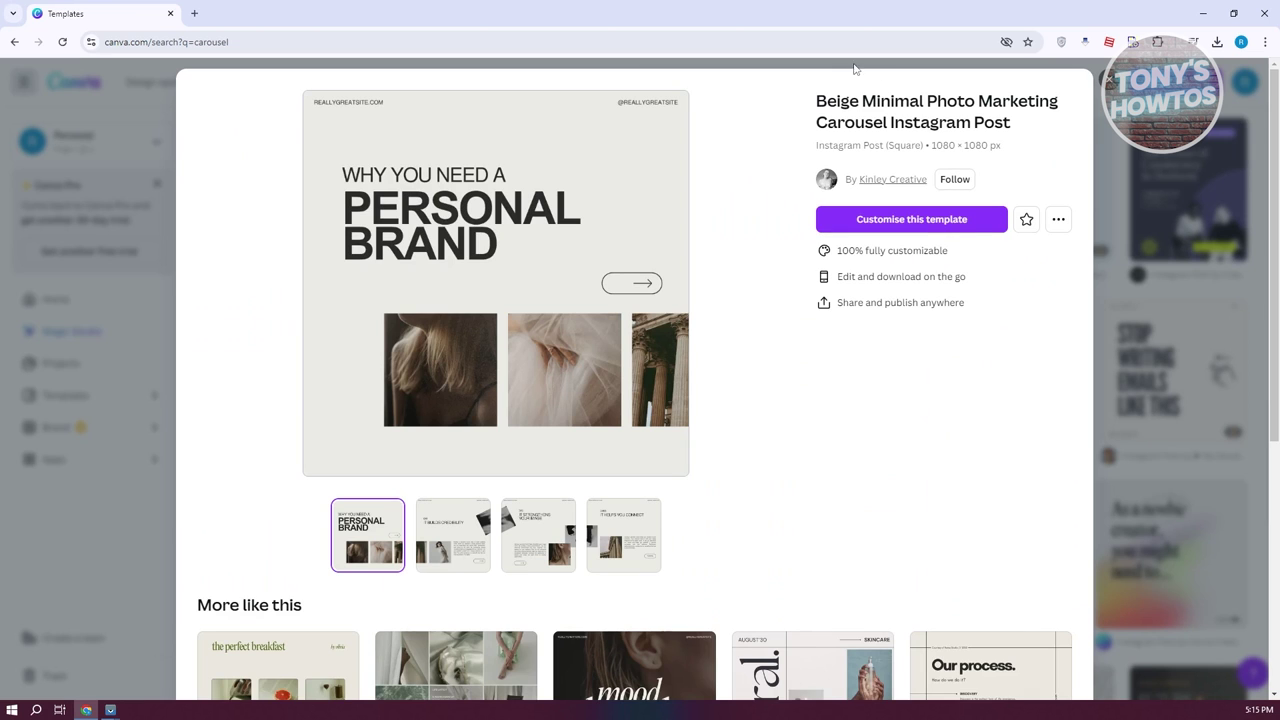
pyautogui.click(948, 218)
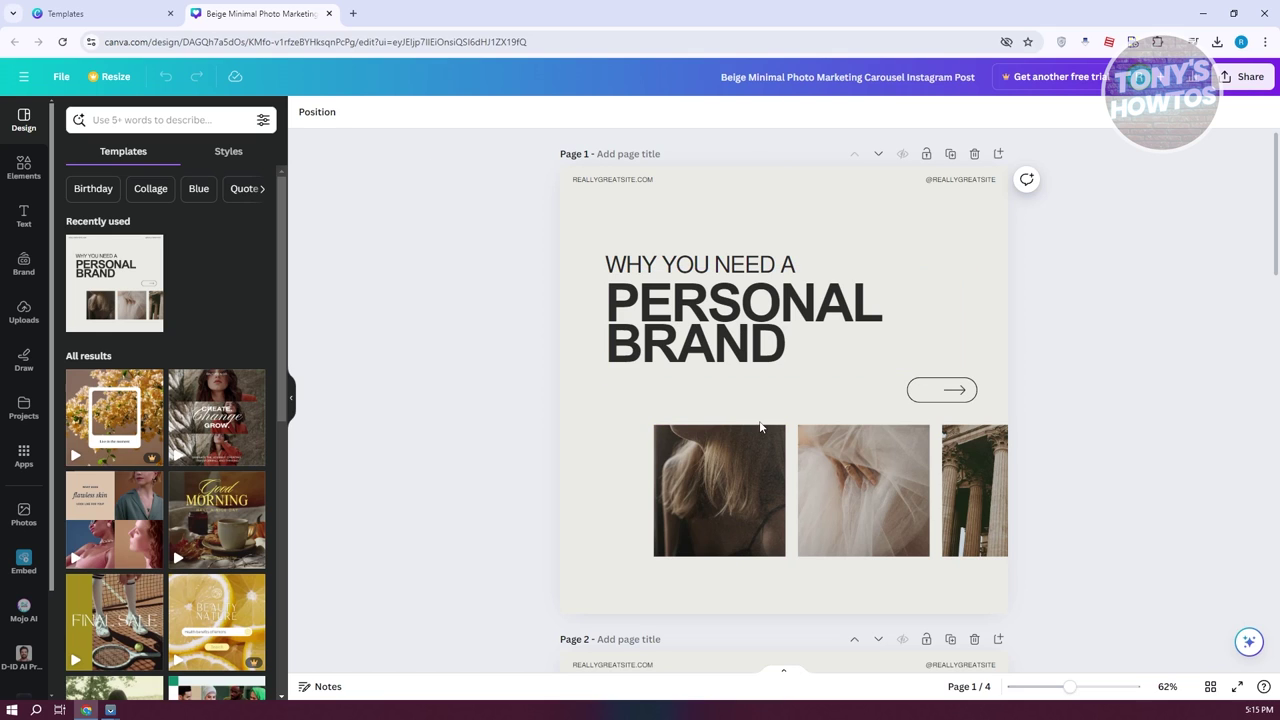
# Replace the large "PERSONAL BRAND" heading on page 1 with "THIS IS MY CONTENT".
pyautogui.click(737, 310)
pyautogui.click(773, 318)
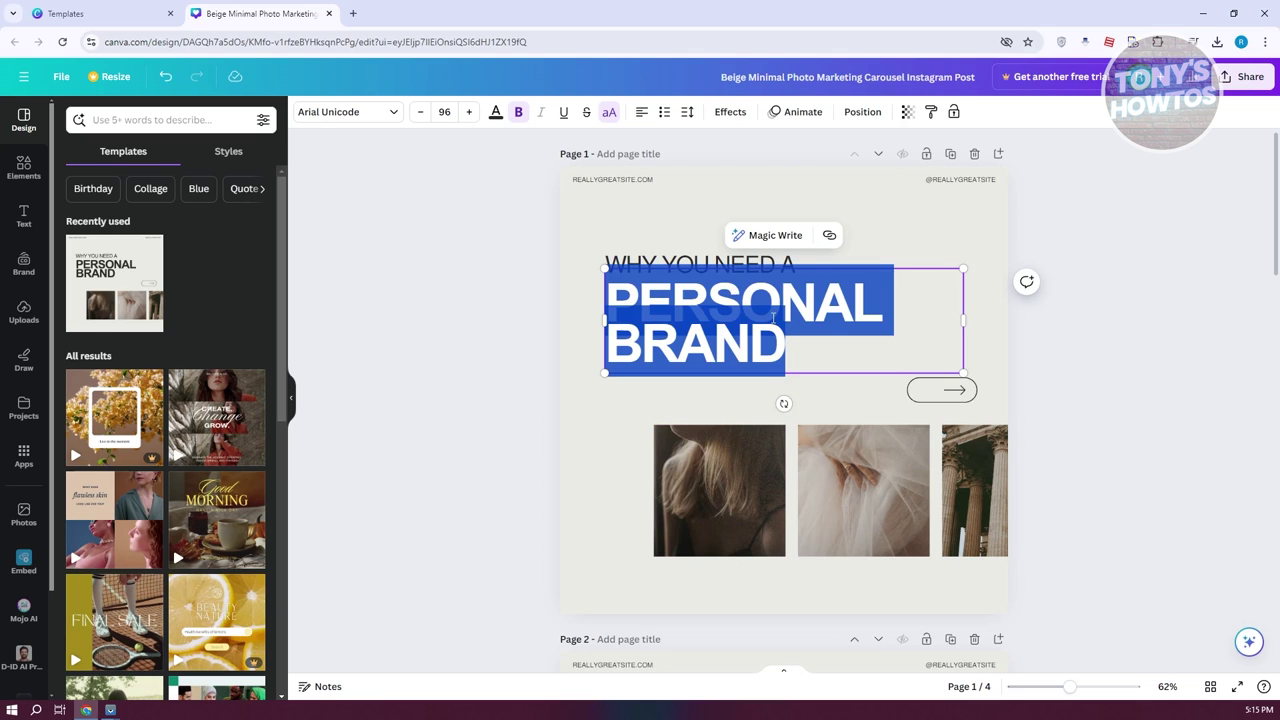
pyautogui.click(819, 339)
pyautogui.moveTo(819, 339); pyautogui.dragTo(620, 294)
pyautogui.write('THIS ')
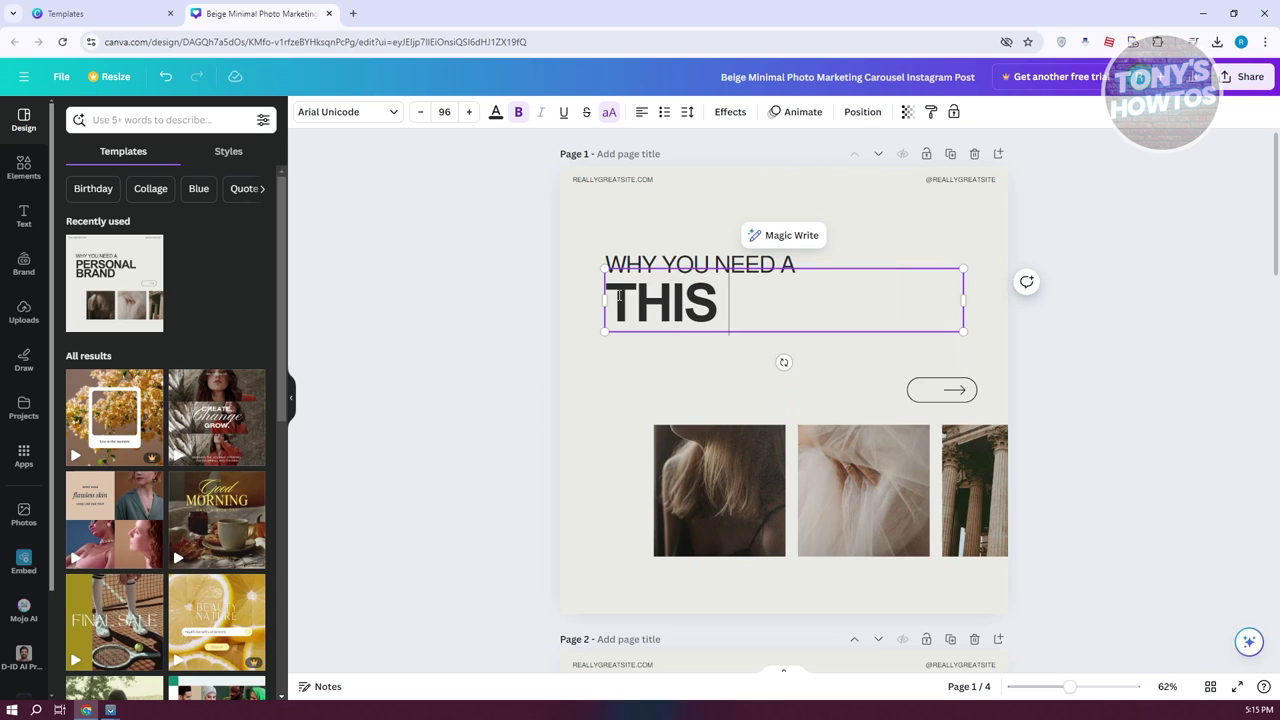
pyautogui.write('IS MY CONTENT')
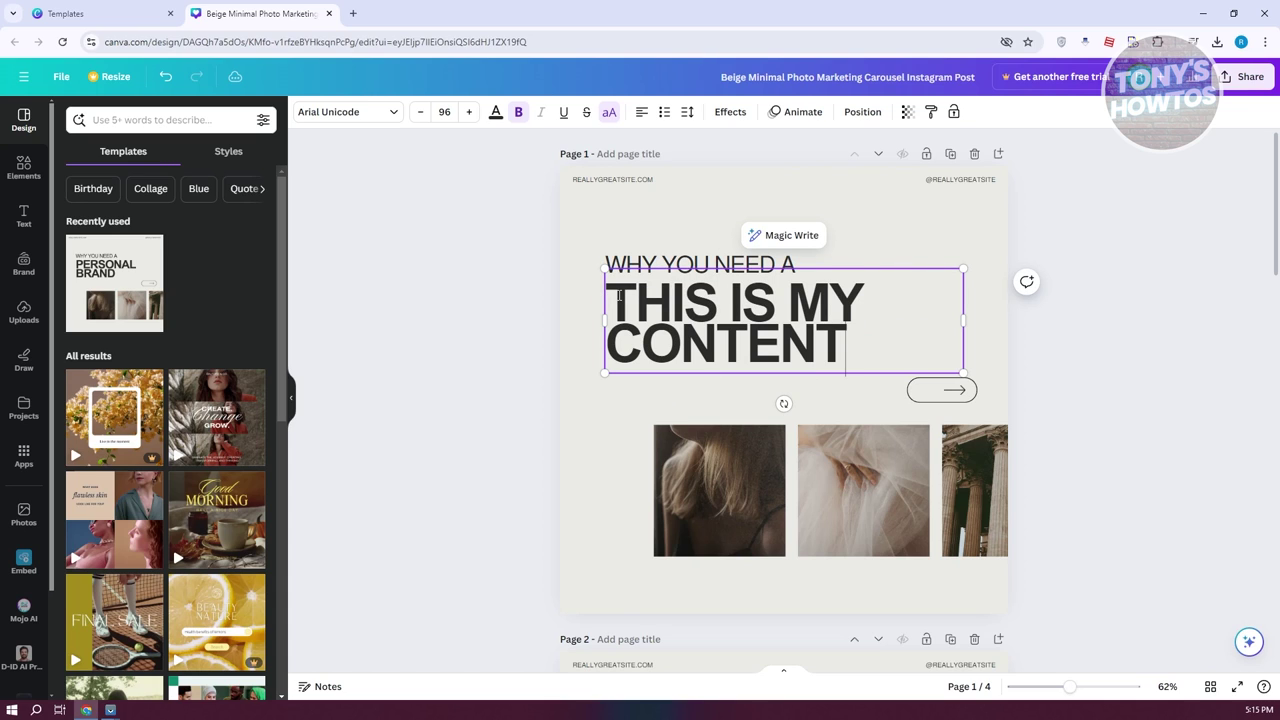
pyautogui.click(683, 263)
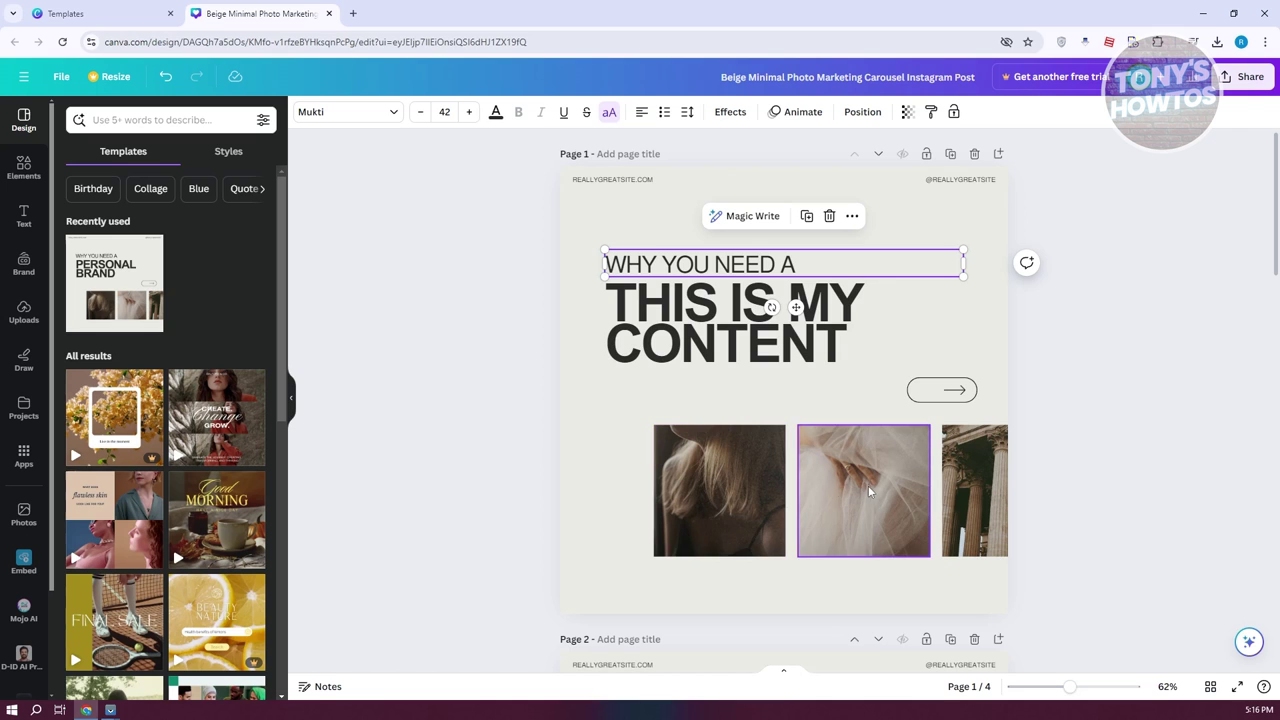
# Examine how the row of photos runs from the edge of page 1 onto page 2 of the carousel.
pyautogui.scroll(-3, 1154, 474)
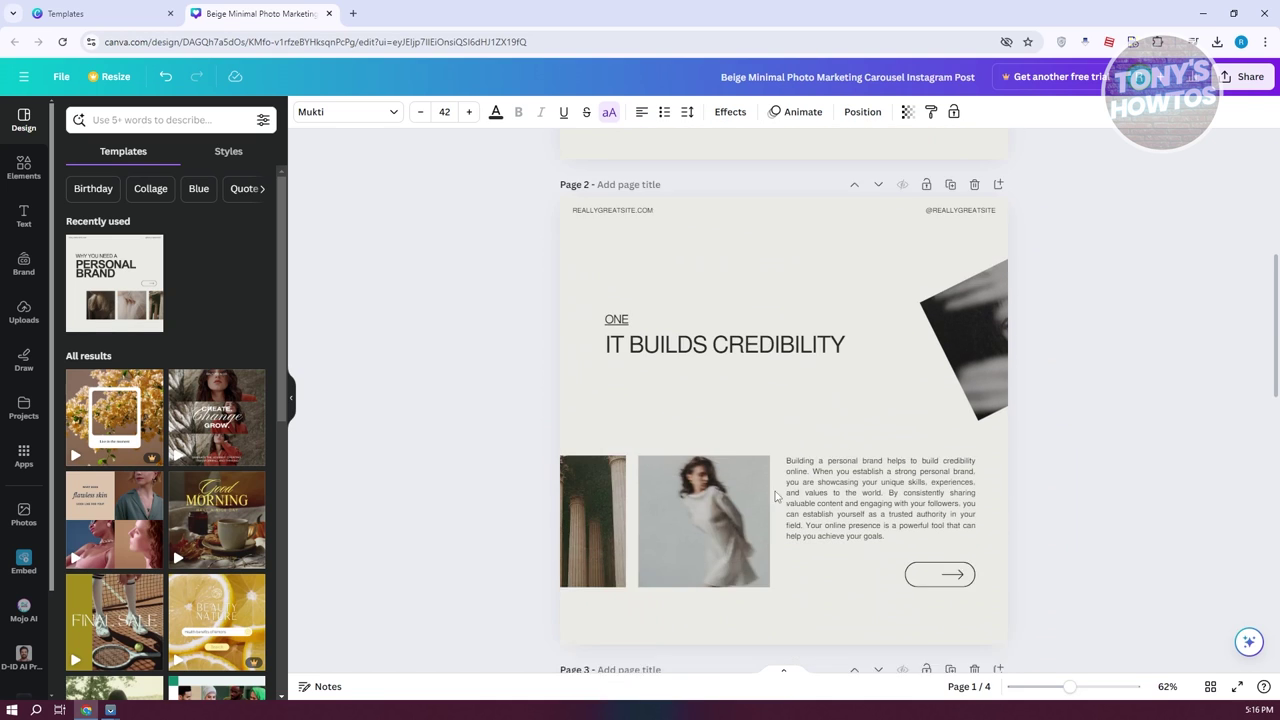
pyautogui.scroll(2, 788, 482)
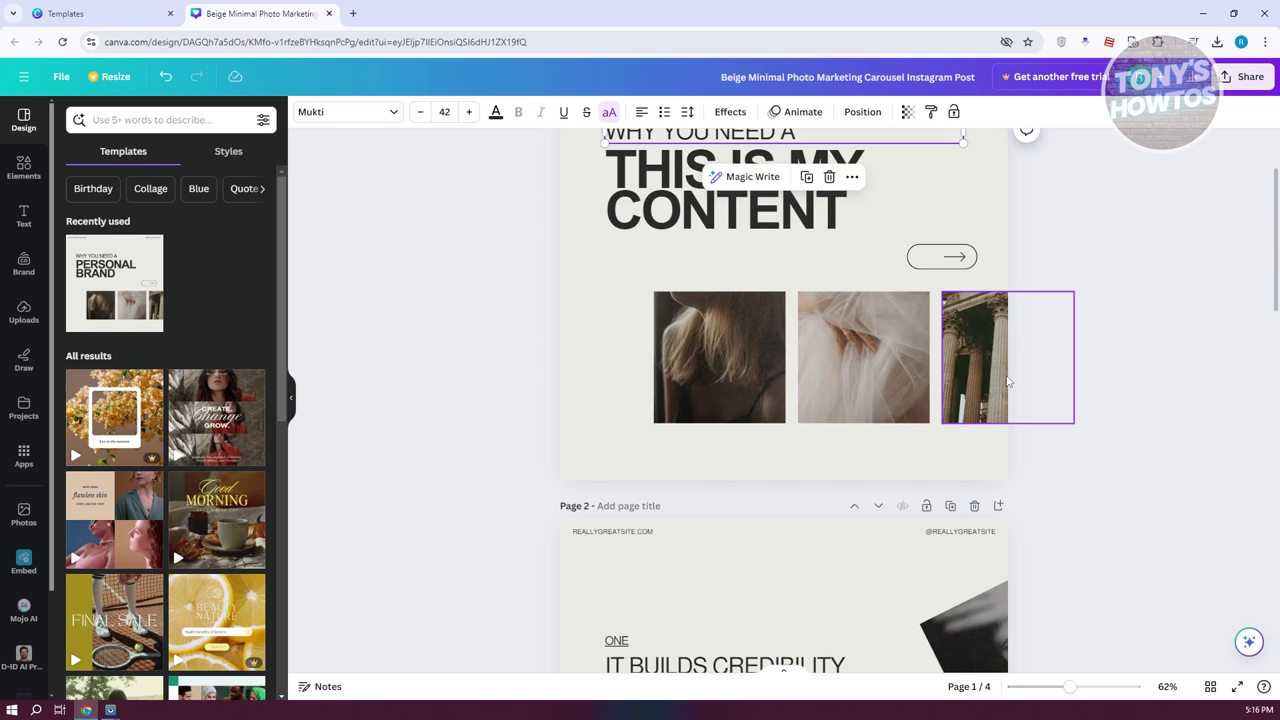
pyautogui.scroll(-3, 970, 380)
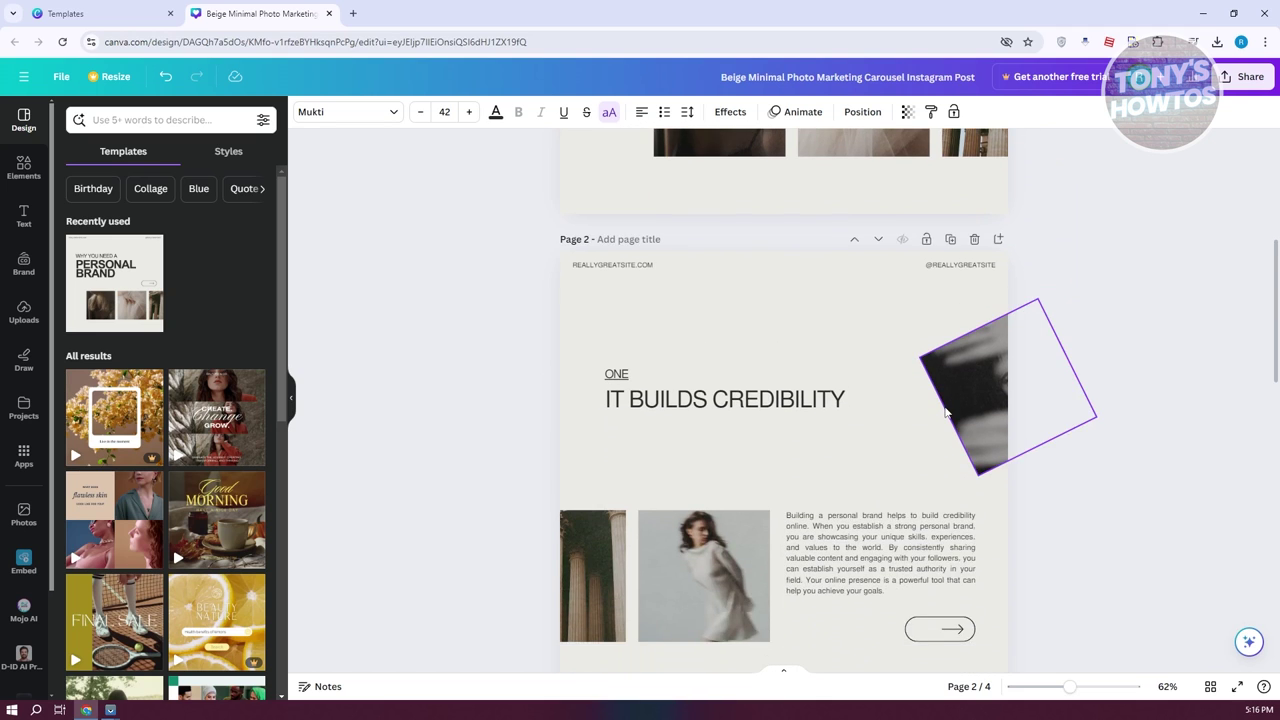
pyautogui.scroll(-1, 945, 410)
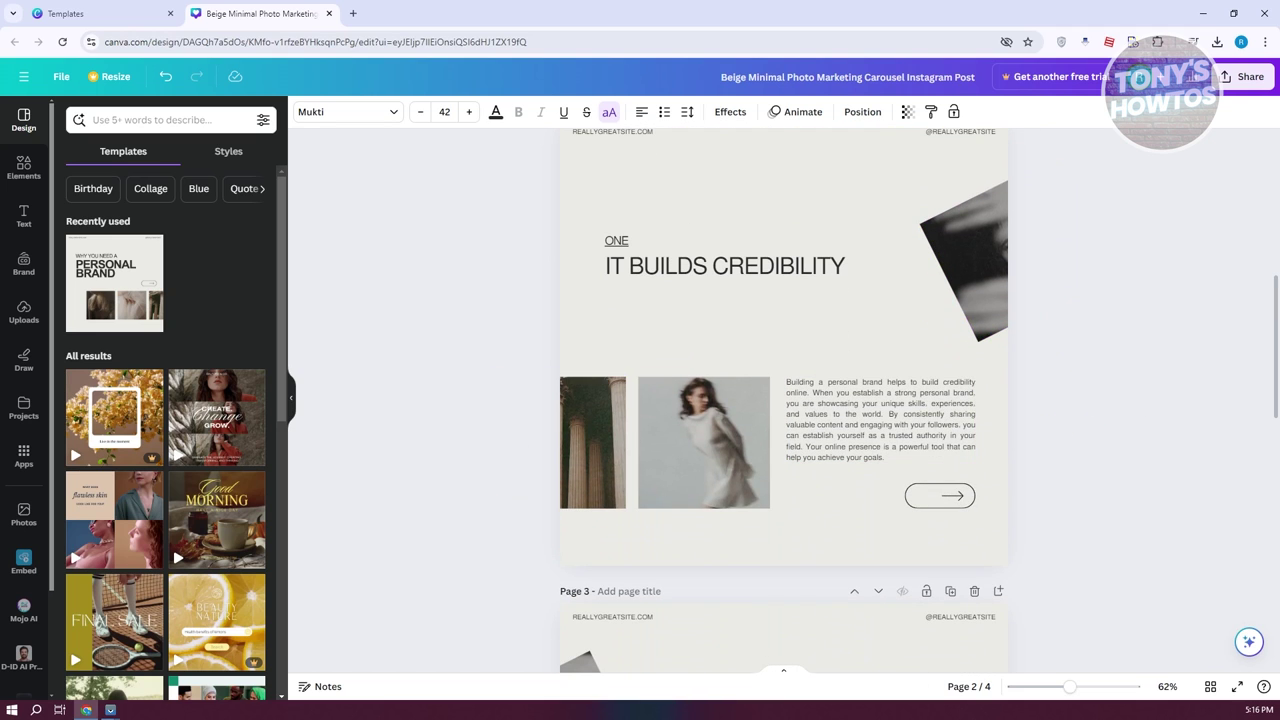
pyautogui.scroll(3, 1169, 409)
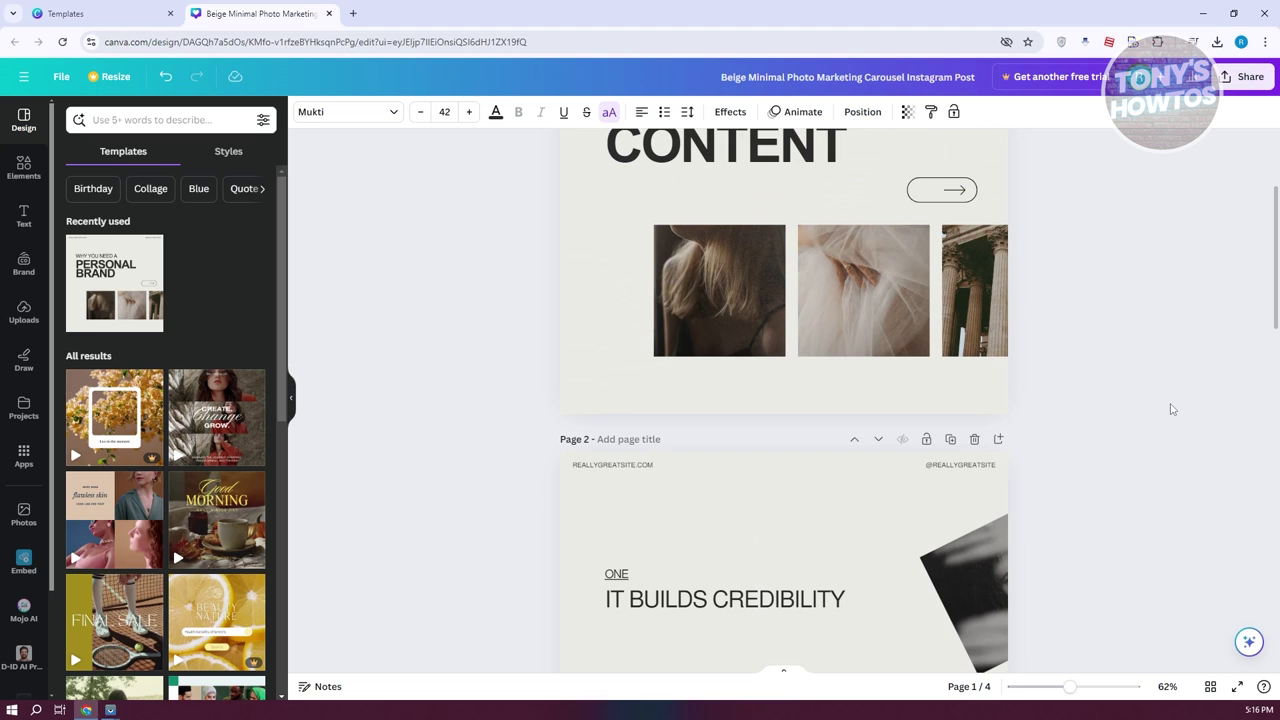
pyautogui.scroll(-1, 1169, 406)
pyautogui.scroll(3, 1150, 408)
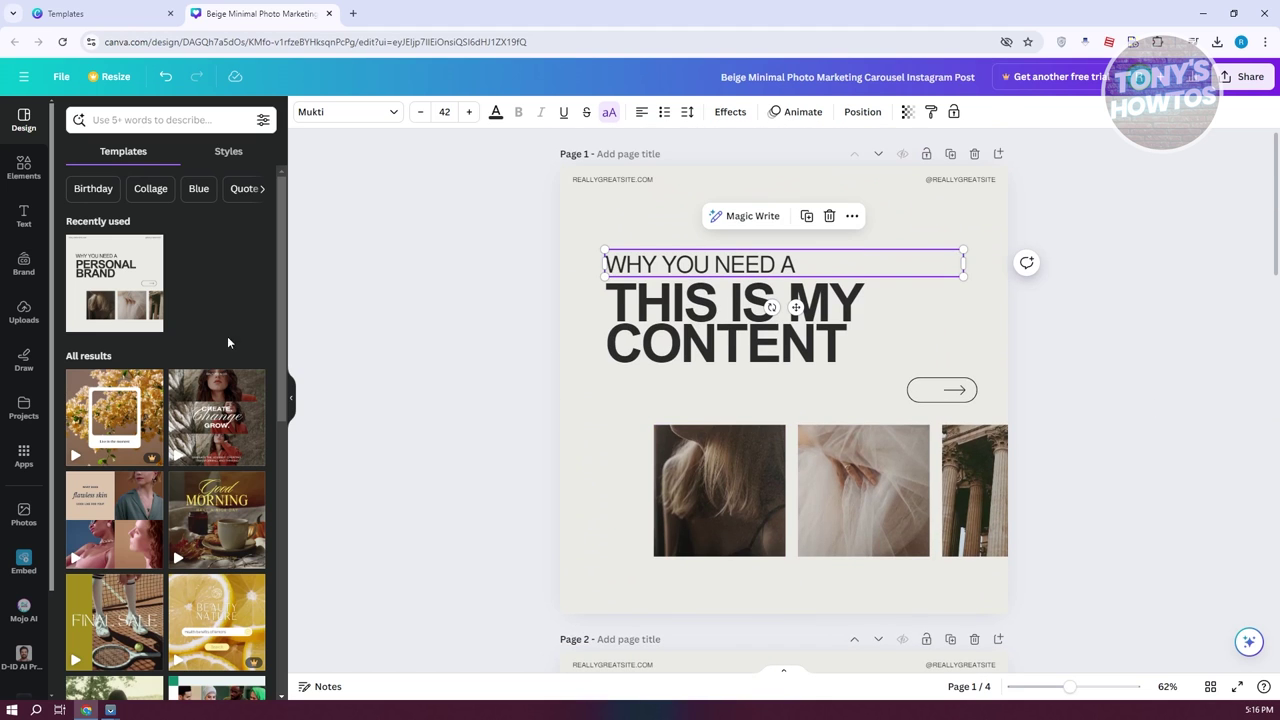
# Replace page 1's three photos with uploaded black-and-white images: the woman with windblown hair, the face close-up and the couple.
pyautogui.click(24, 312)
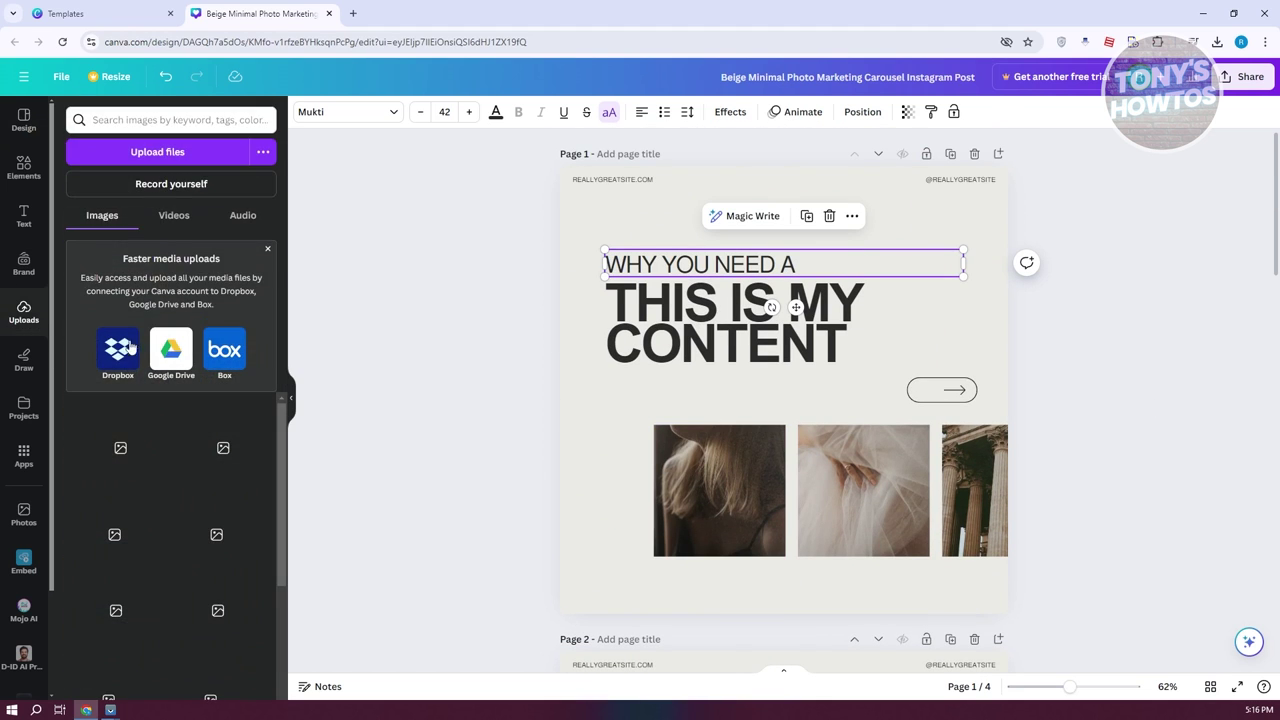
pyautogui.scroll(-1, 168, 524)
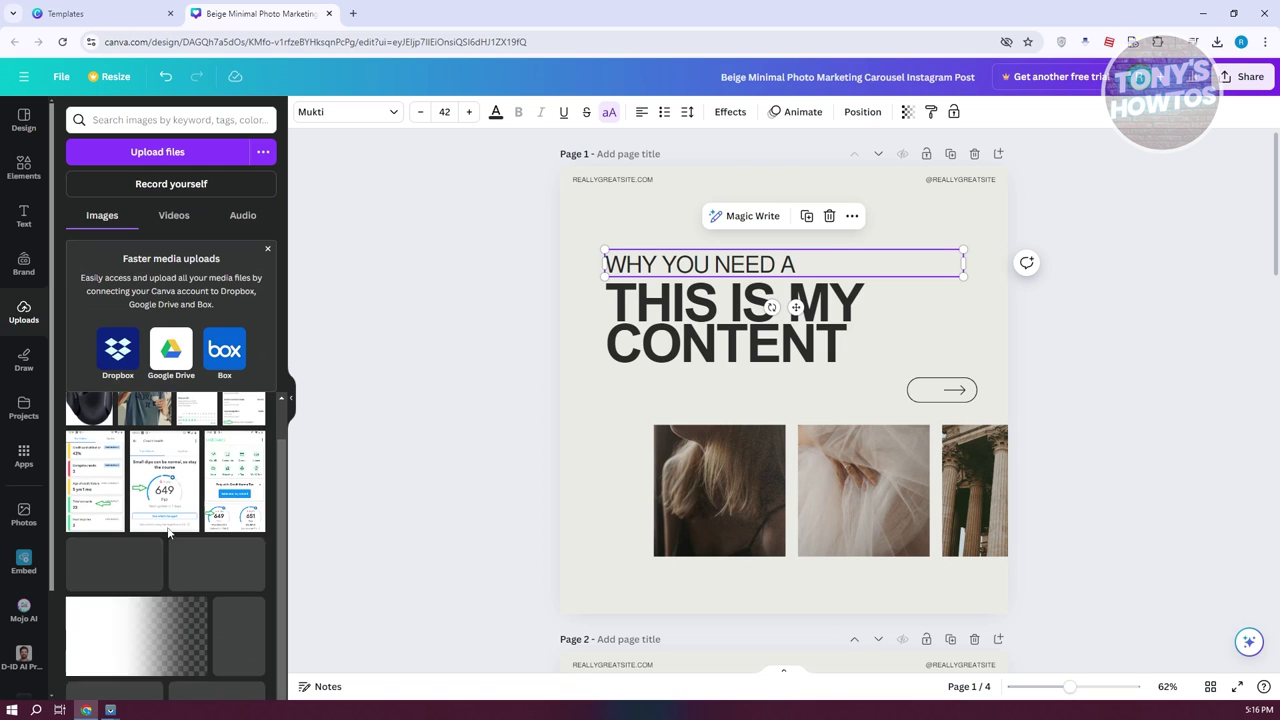
pyautogui.scroll(-5, 170, 524)
pyautogui.scroll(-2, 177, 520)
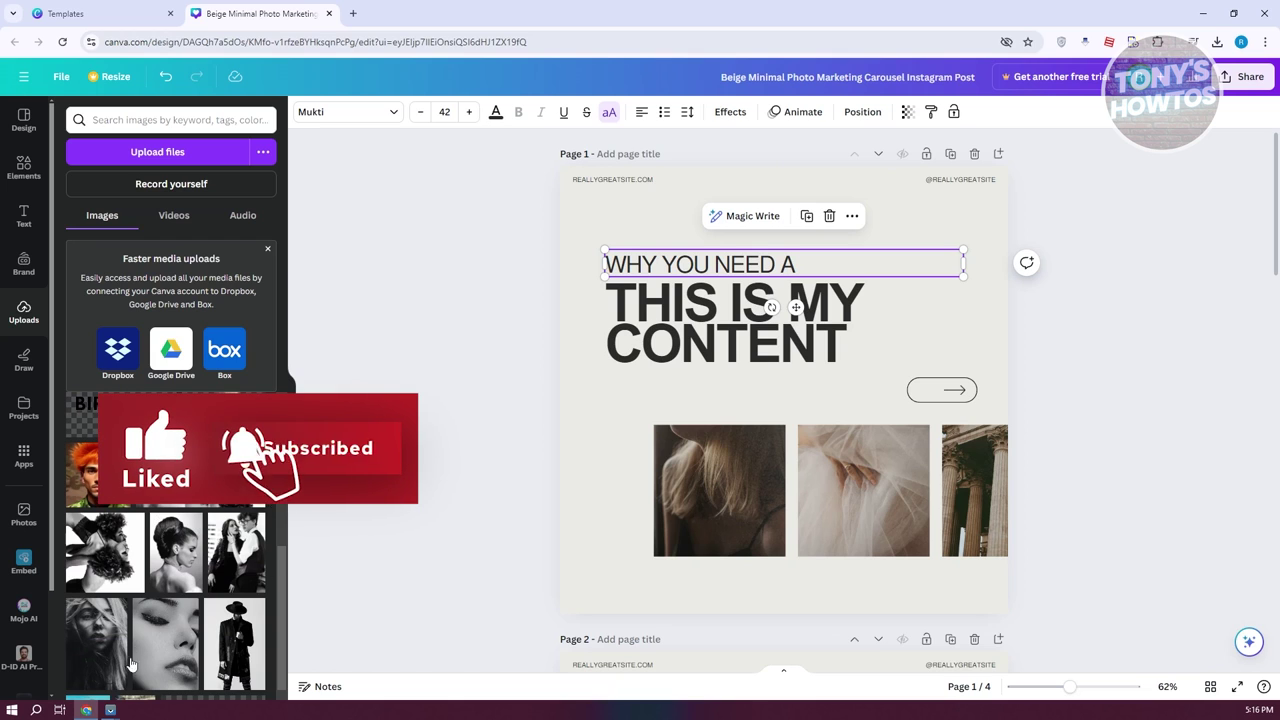
pyautogui.scroll(-1, 497, 423)
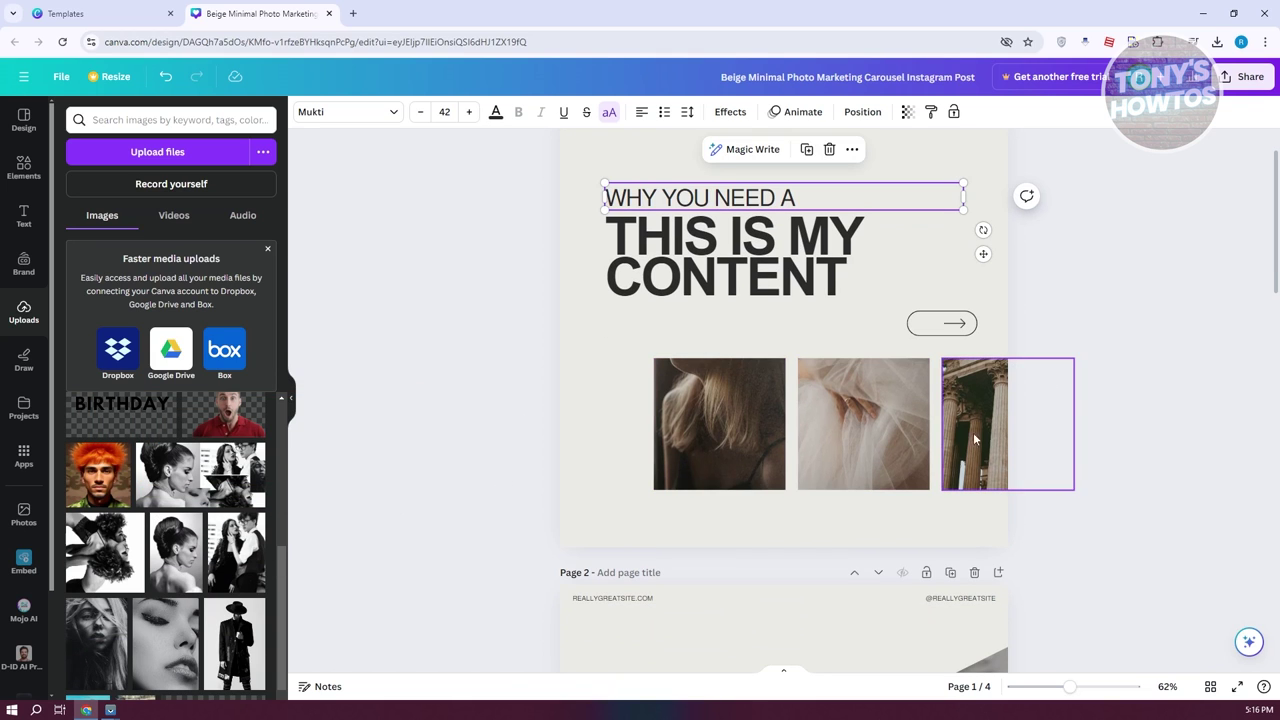
pyautogui.moveTo(170, 485); pyautogui.dragTo(160, 515)
pyautogui.scroll(-1, 160, 520)
pyautogui.moveTo(82, 545); pyautogui.dragTo(735, 430)
pyautogui.moveTo(166, 607); pyautogui.dragTo(838, 454)
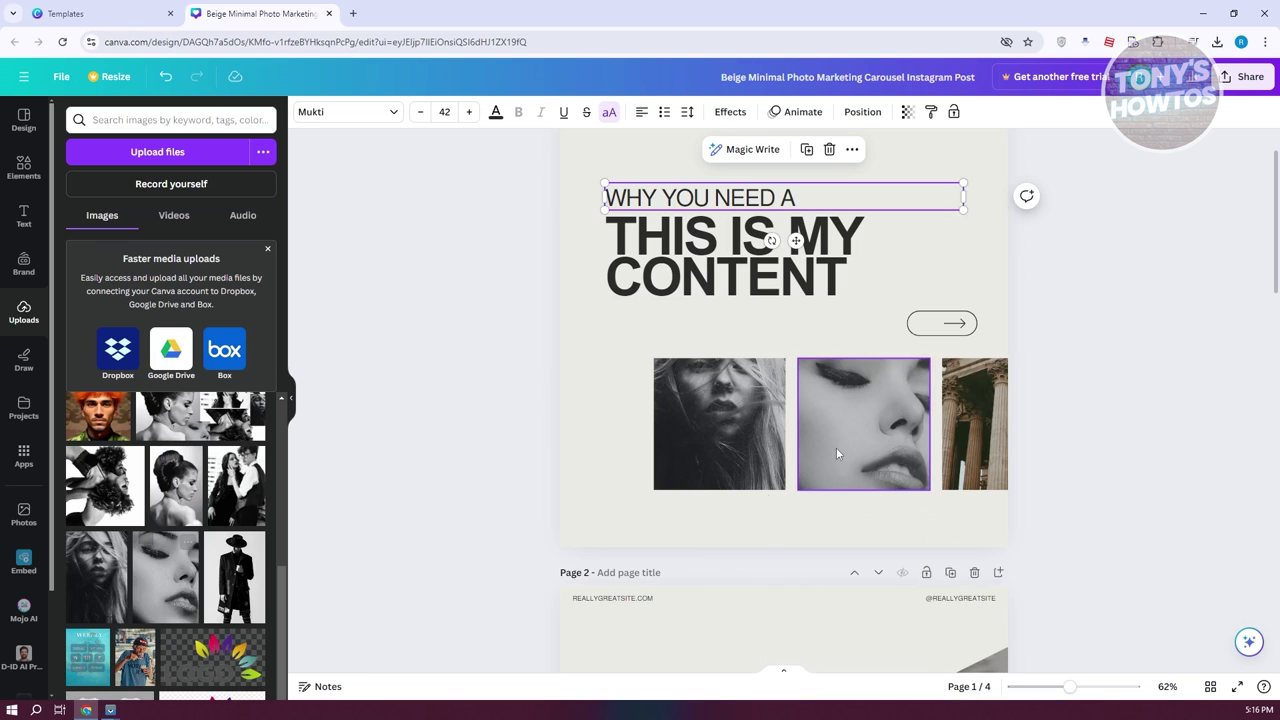
pyautogui.moveTo(246, 502); pyautogui.dragTo(1000, 423)
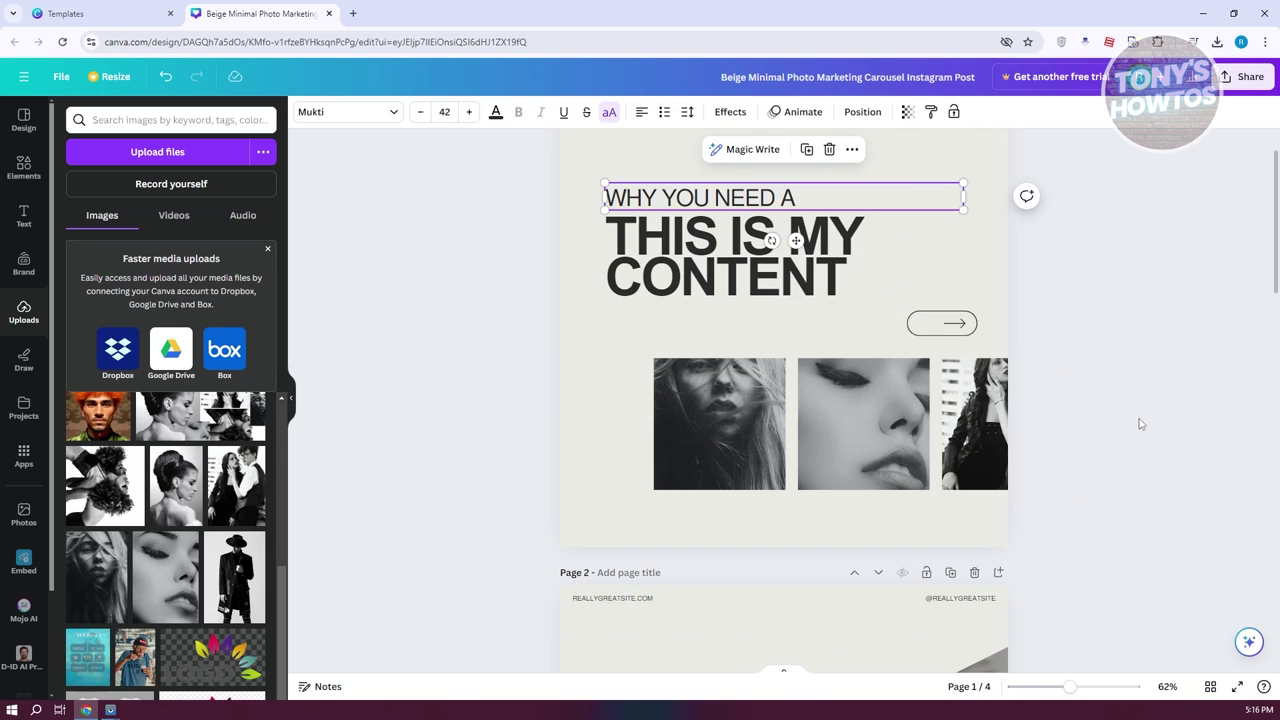
# Compare the replaced photo cut off at page 1's edge with the column photo at the start of page 2.
pyautogui.scroll(-5, 1150, 423)
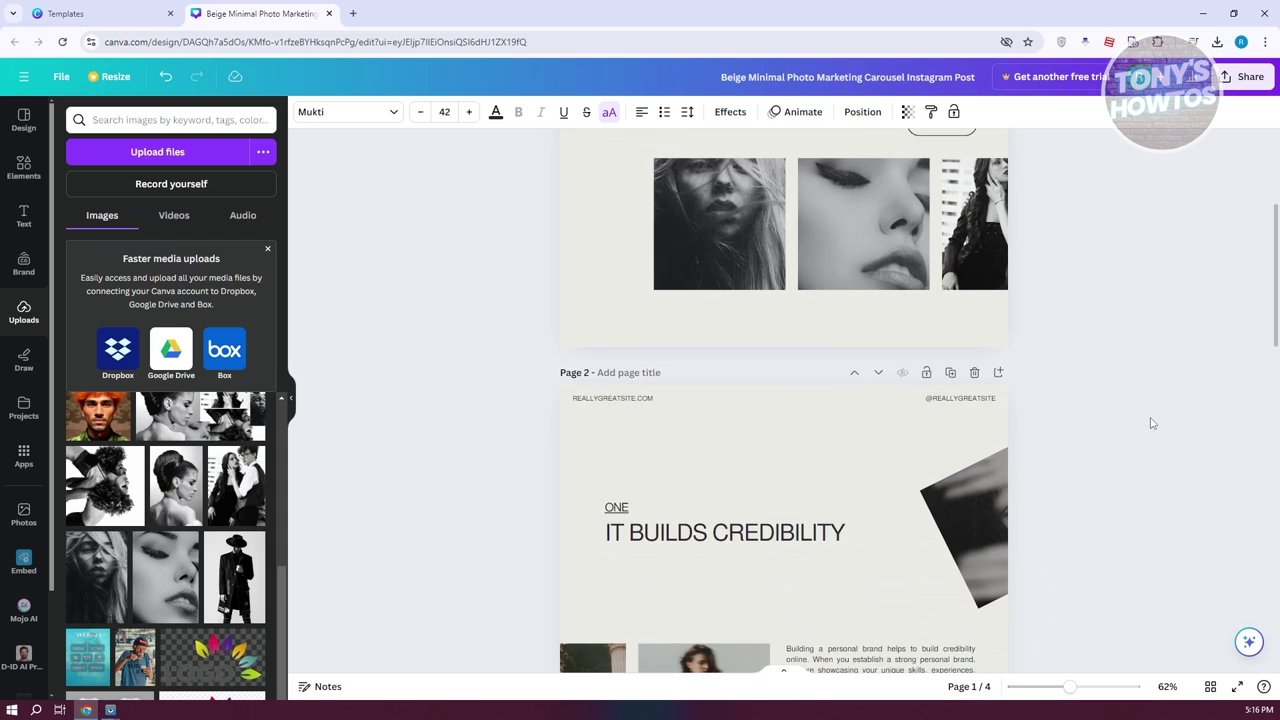
pyautogui.scroll(3, 1100, 410)
pyautogui.scroll(-2, 1214, 449)
pyautogui.scroll(-2, 1214, 456)
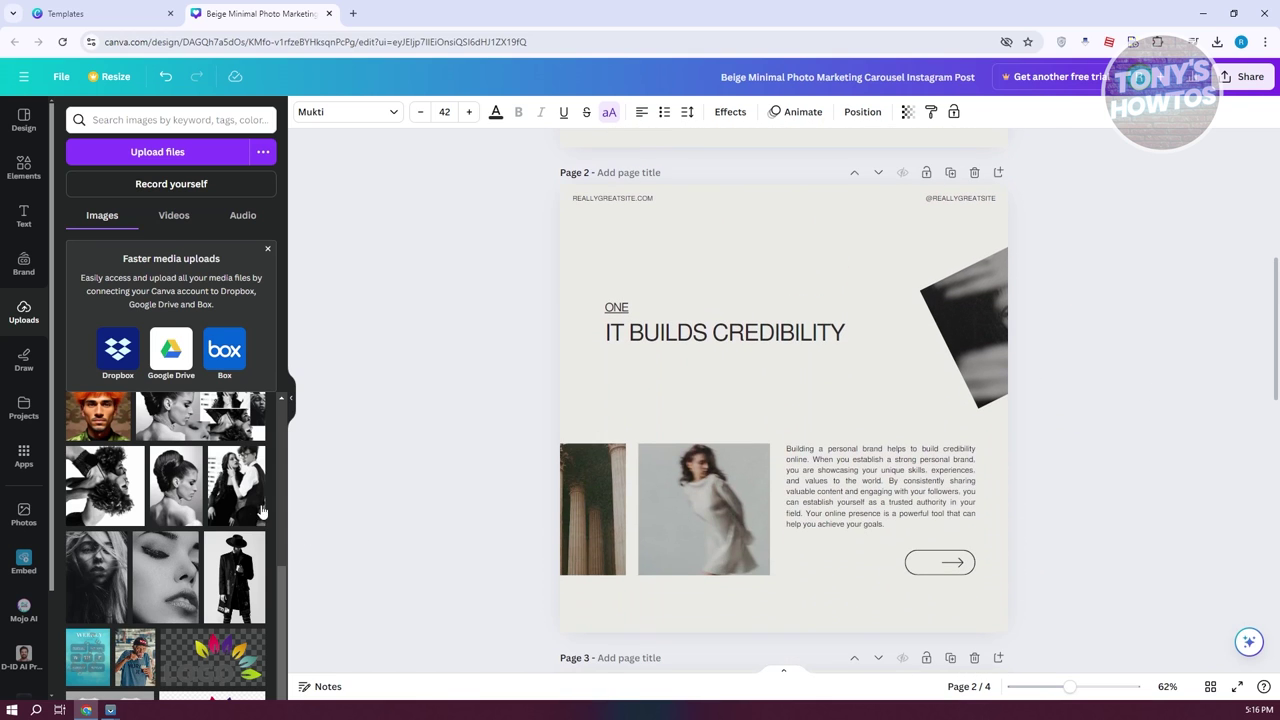
pyautogui.scroll(3, 1115, 290)
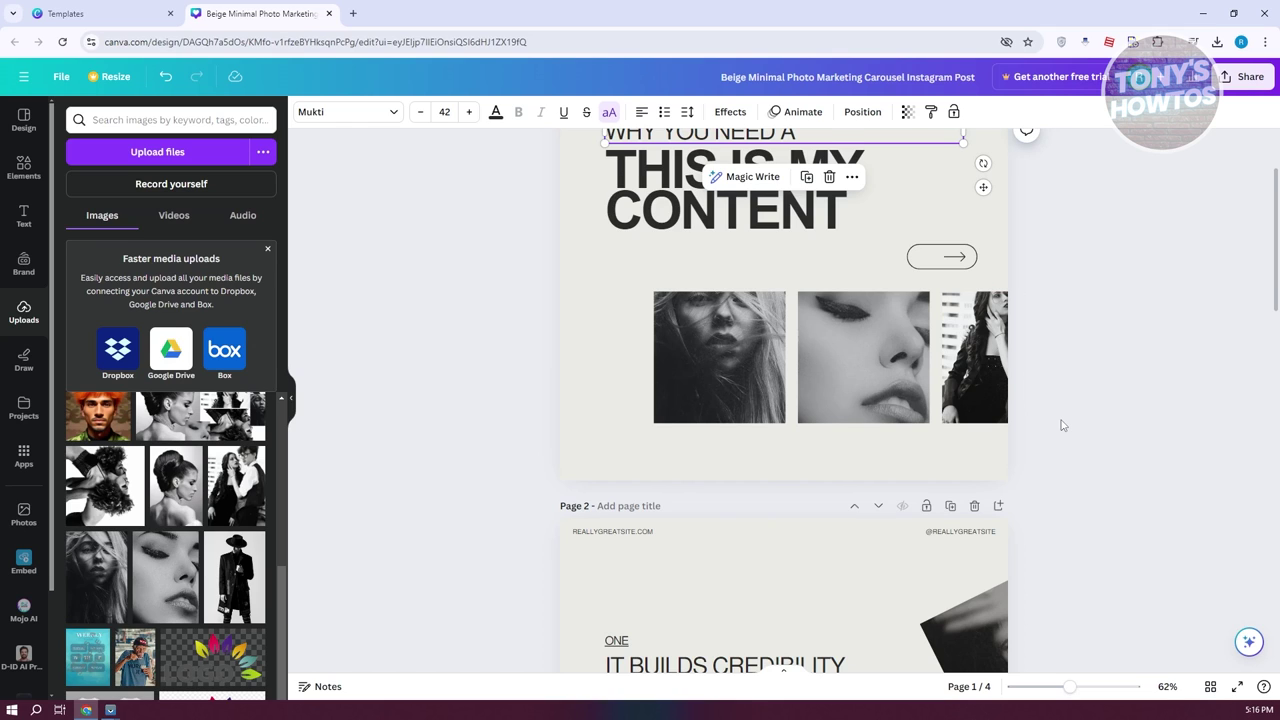
pyautogui.scroll(1, 1062, 425)
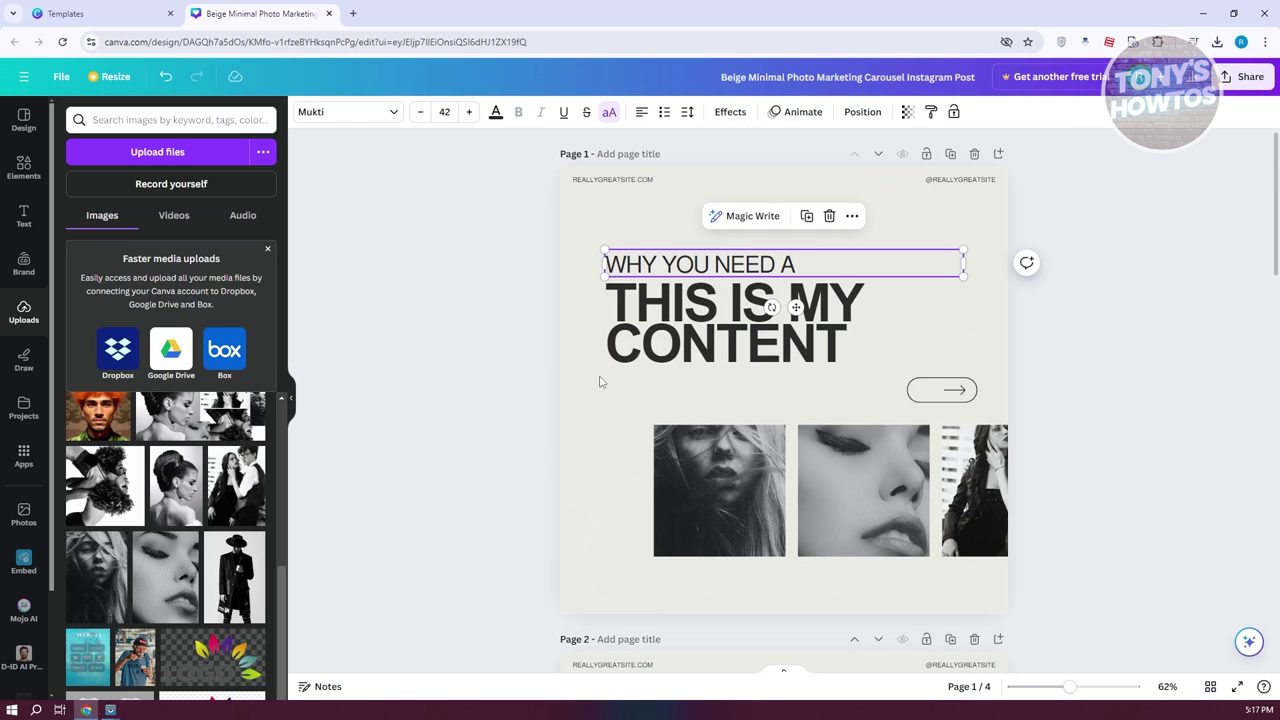
pyautogui.scroll(-4, 1210, 455)
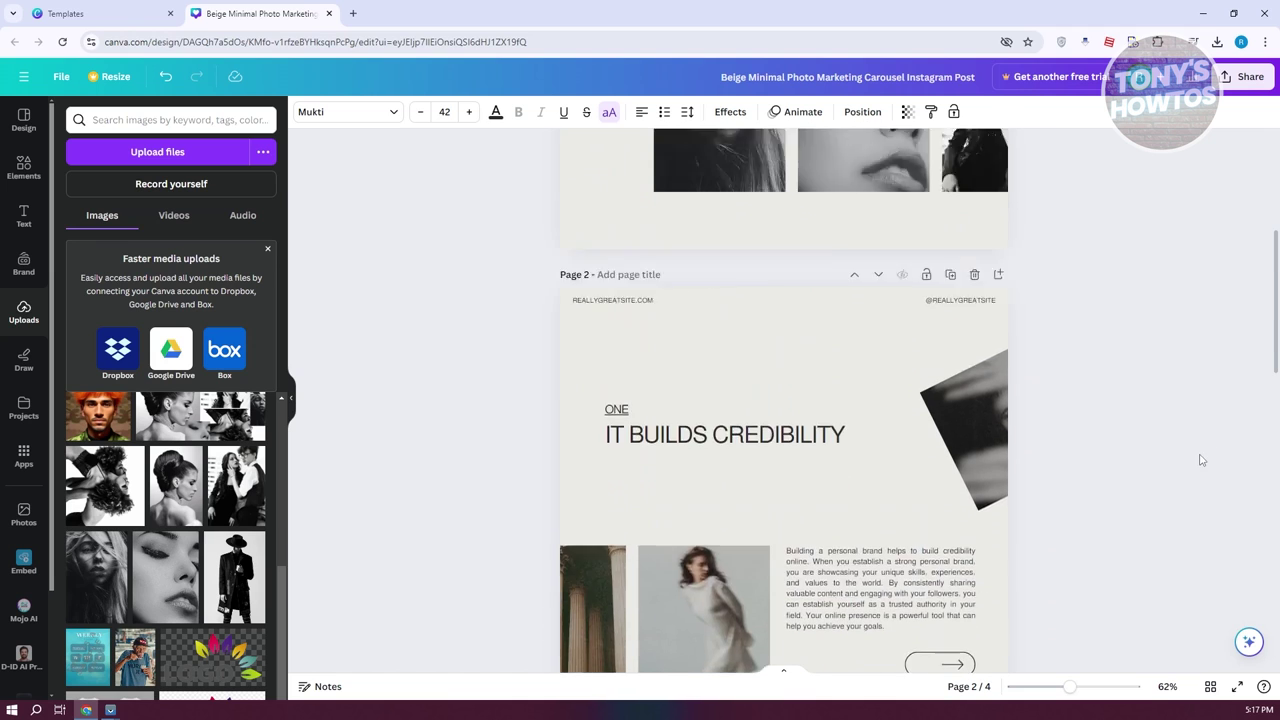
pyautogui.scroll(2, 975, 350)
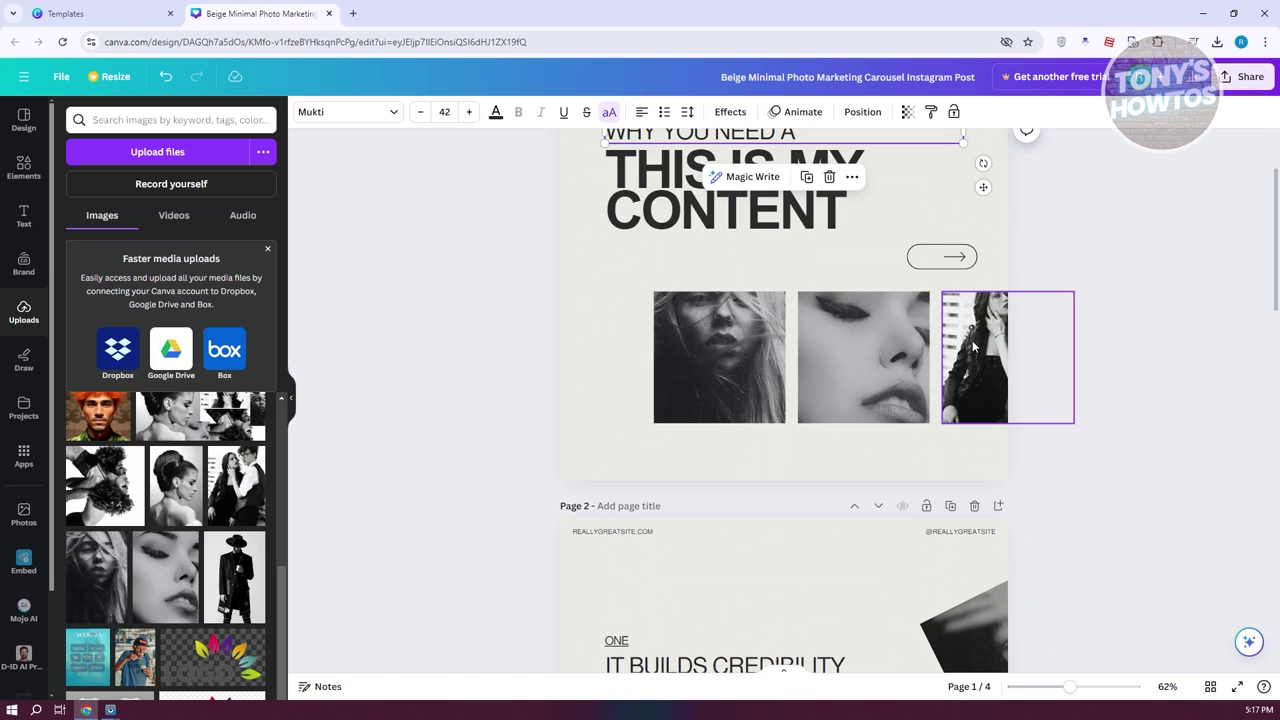
# Replace the column photo at the start of page 2 with the couple image that runs over from page 1.
pyautogui.scroll(-4, 700, 400)
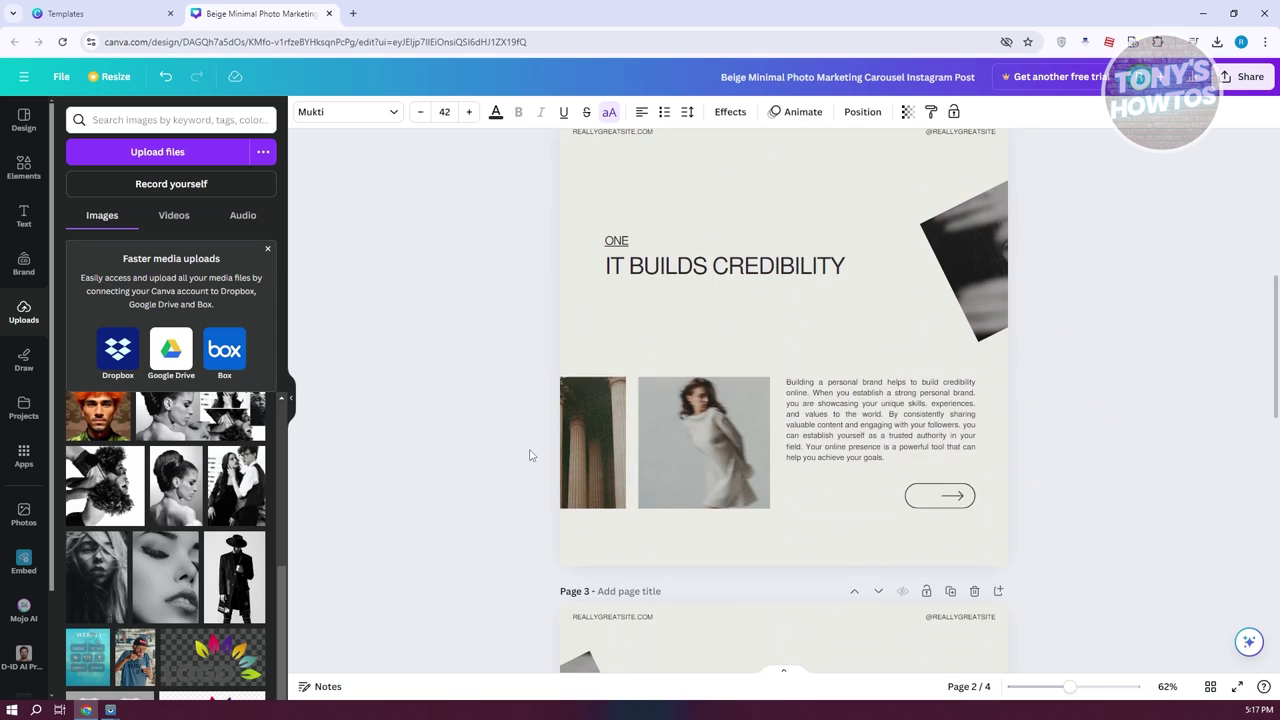
pyautogui.moveTo(230, 485); pyautogui.dragTo(595, 445)
pyautogui.scroll(3, 1149, 449)
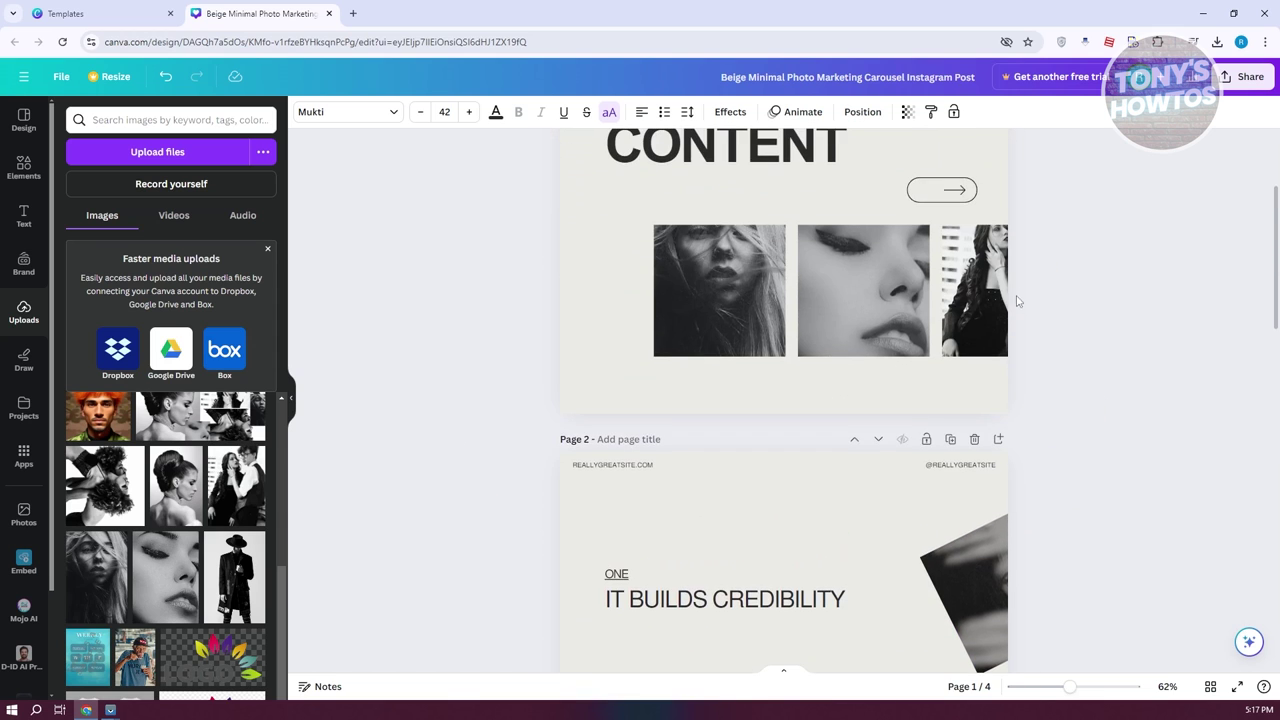
pyautogui.scroll(-2, 910, 400)
pyautogui.scroll(4, 1030, 420)
pyautogui.scroll(-4, 1190, 394)
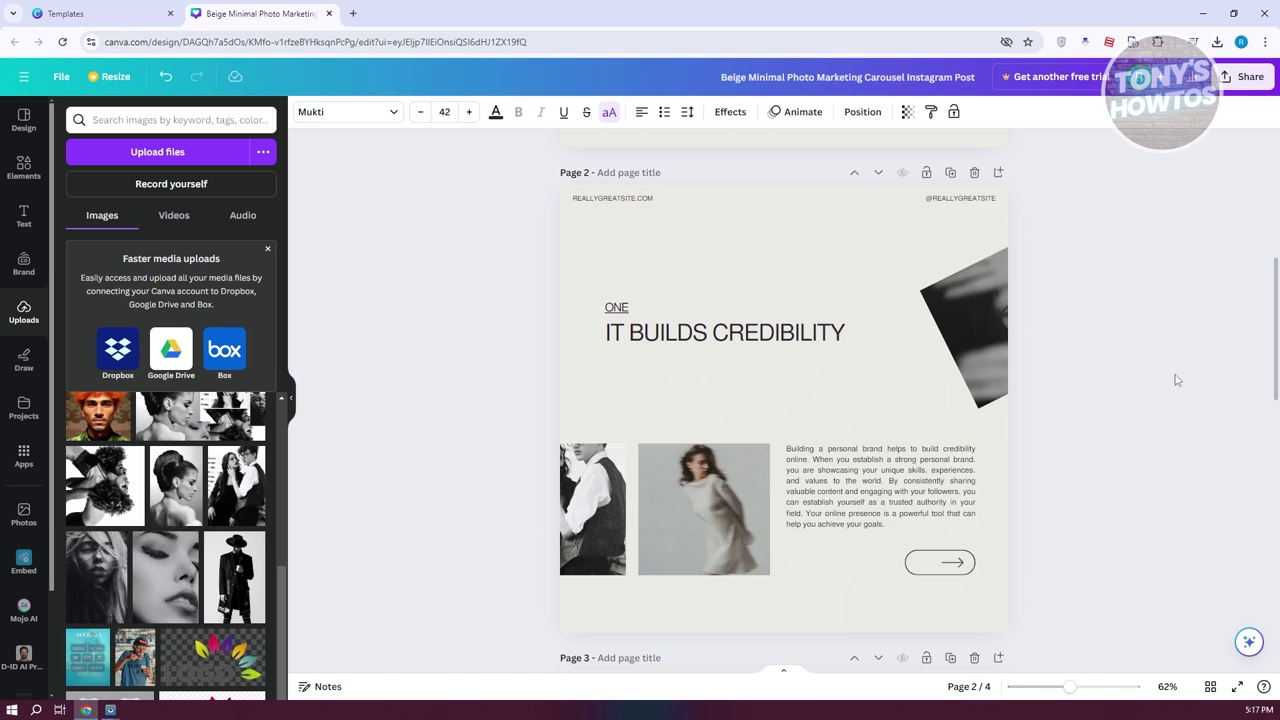
# Replace page 2's photo of the woman in the pale dress with the uploaded black-and-white profile of the woman with an updo.
pyautogui.scroll(5, 172, 513)
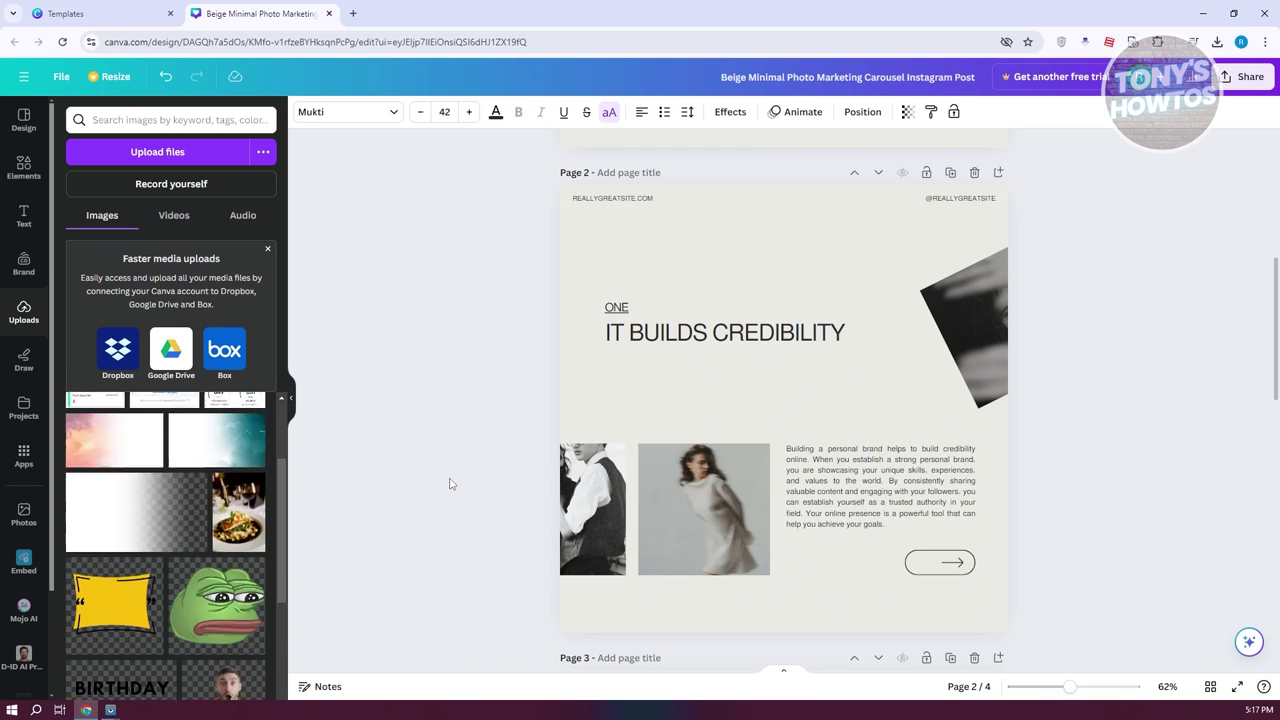
pyautogui.scroll(-5, 306, 517)
pyautogui.scroll(-4, 221, 517)
pyautogui.scroll(8, 486, 534)
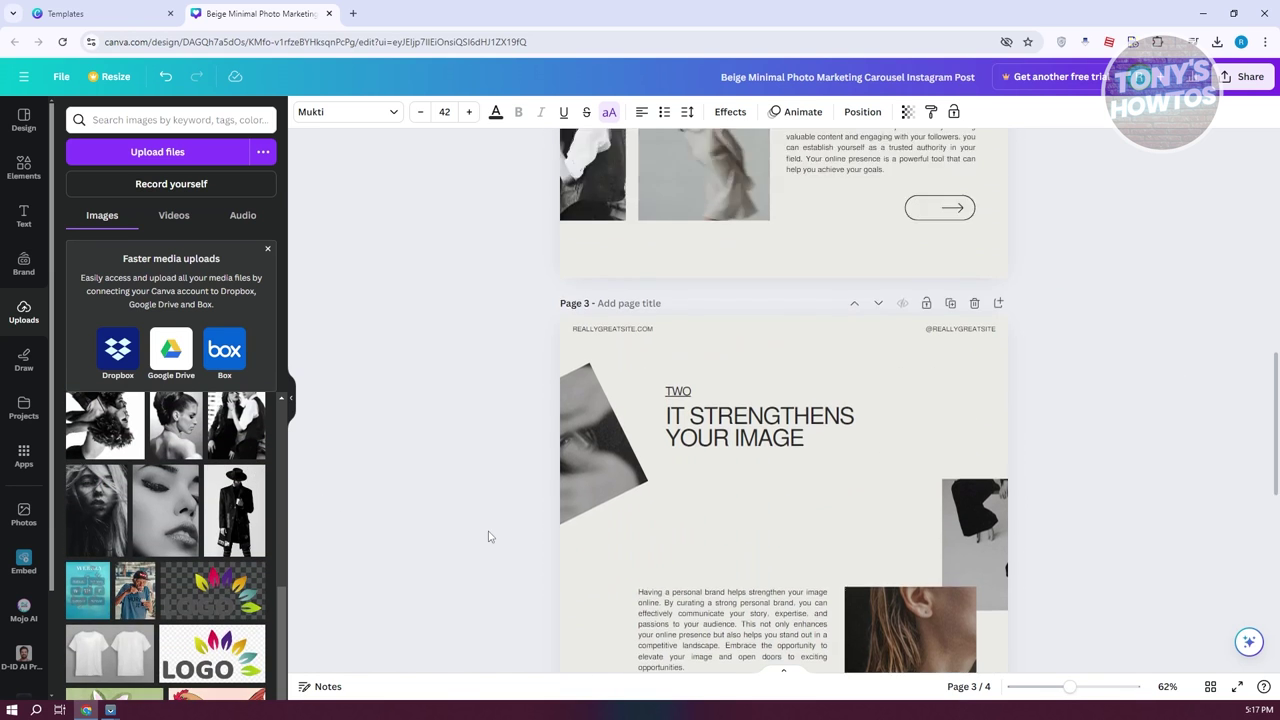
pyautogui.scroll(-4, 491, 536)
pyautogui.scroll(-2, 400, 540)
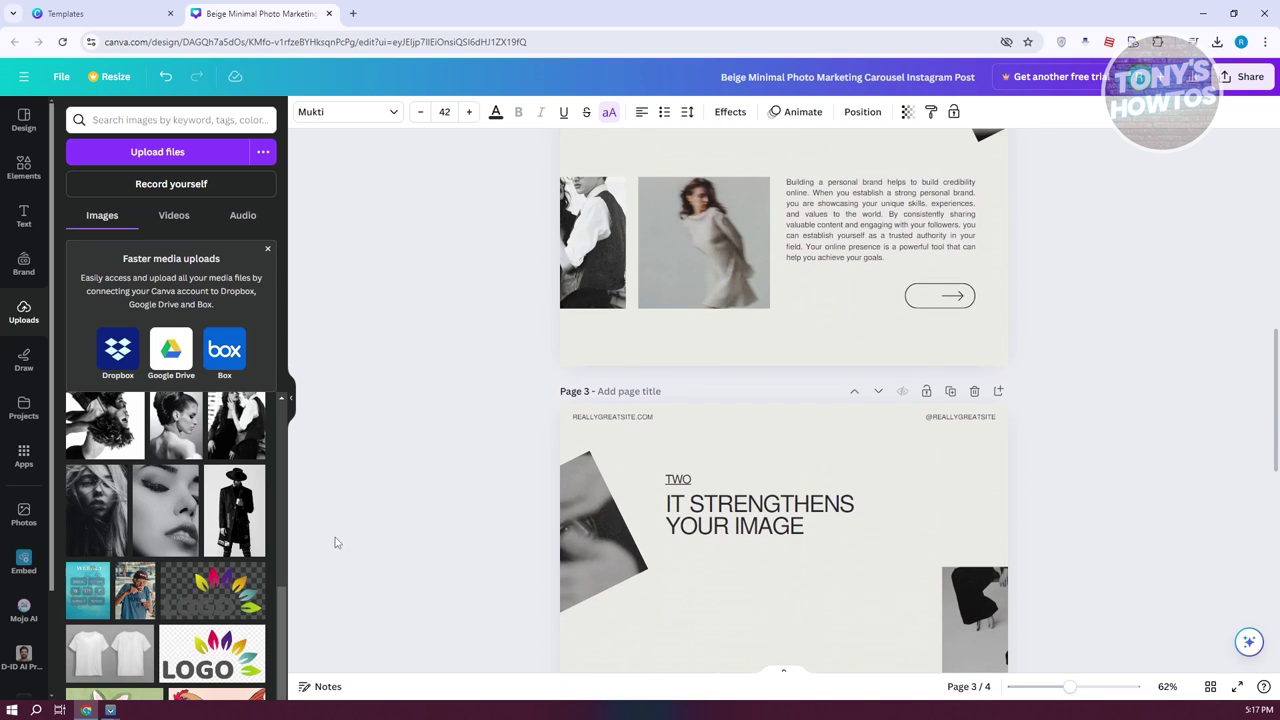
pyautogui.scroll(1, 394, 543)
pyautogui.moveTo(168, 447); pyautogui.dragTo(705, 310)
pyautogui.scroll(3, 1117, 354)
pyautogui.scroll(1, 1117, 354)
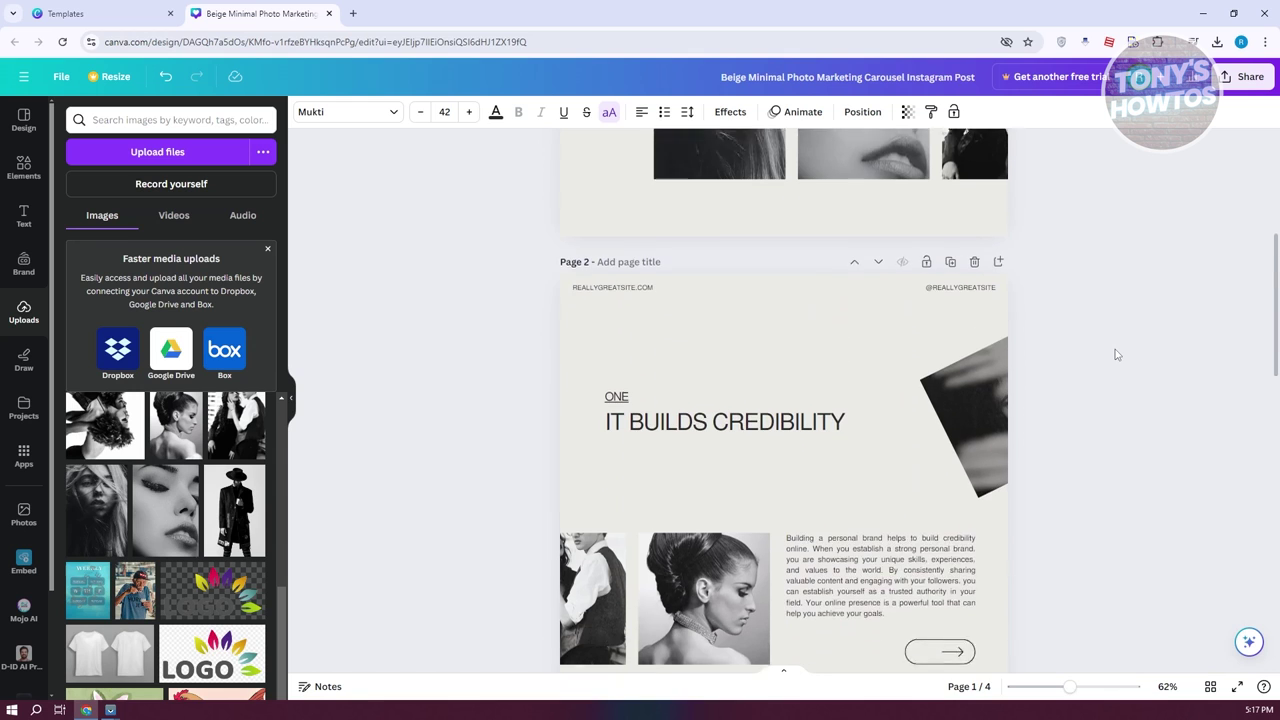
# Fill the tilted photo frames at page 2's end and page 3's start with the black-and-white curly-haired portrait.
pyautogui.scroll(-2, 1117, 354)
pyautogui.scroll(-1, 241, 540)
pyautogui.scroll(-1, 383, 547)
pyautogui.scroll(4, 383, 547)
pyautogui.scroll(3, 168, 491)
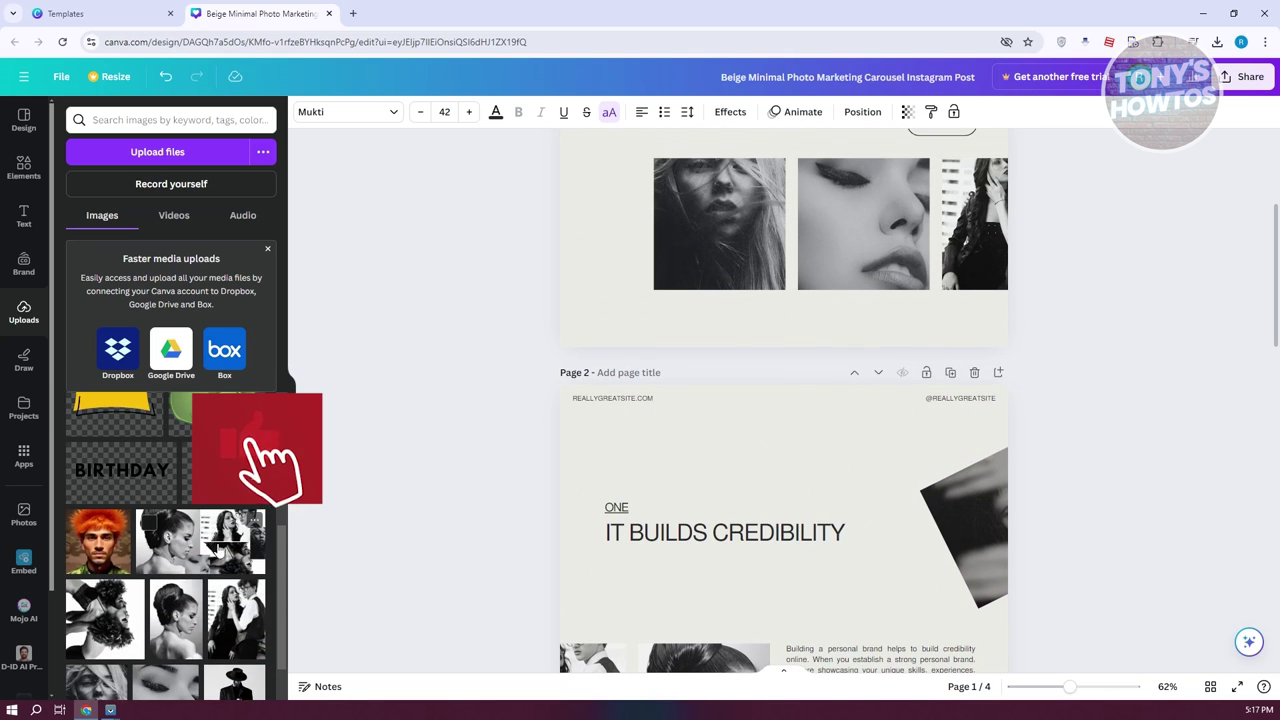
pyautogui.moveTo(105, 615); pyautogui.dragTo(1117, 471)
pyautogui.scroll(-2, 1118, 471)
pyautogui.scroll(-5, 1117, 471)
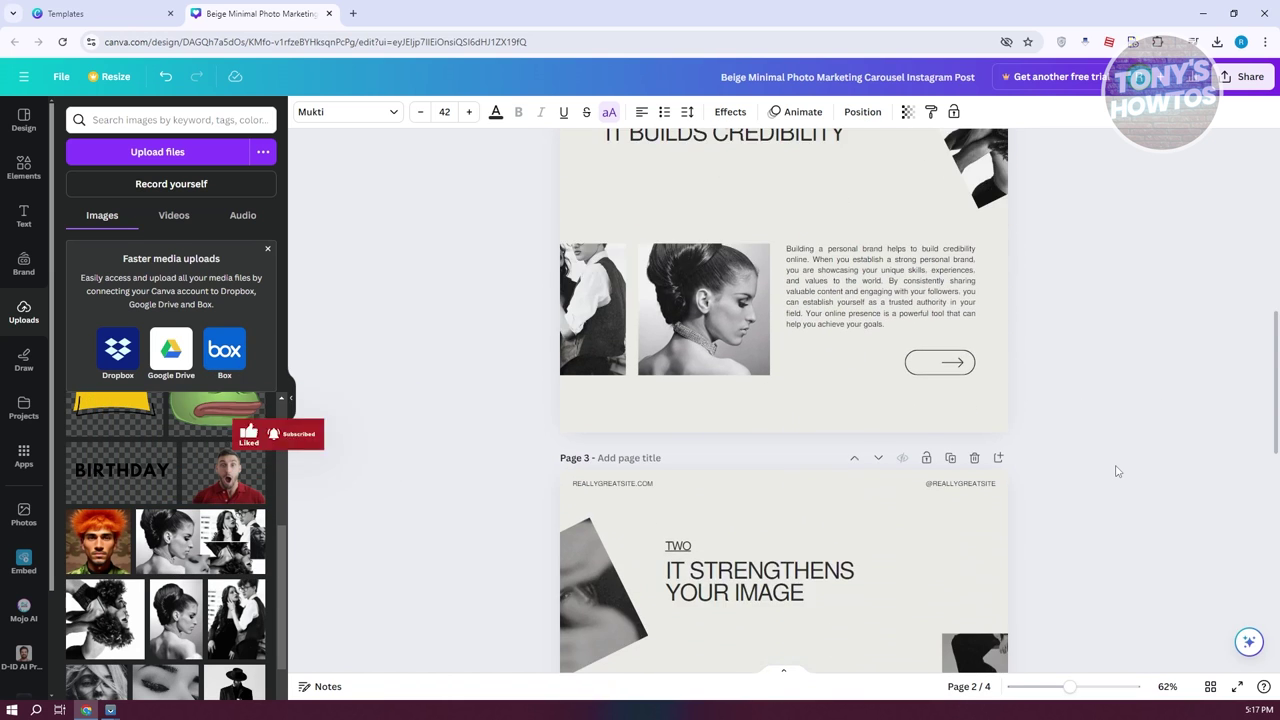
pyautogui.moveTo(103, 621); pyautogui.dragTo(593, 364)
pyautogui.scroll(4, 400, 500)
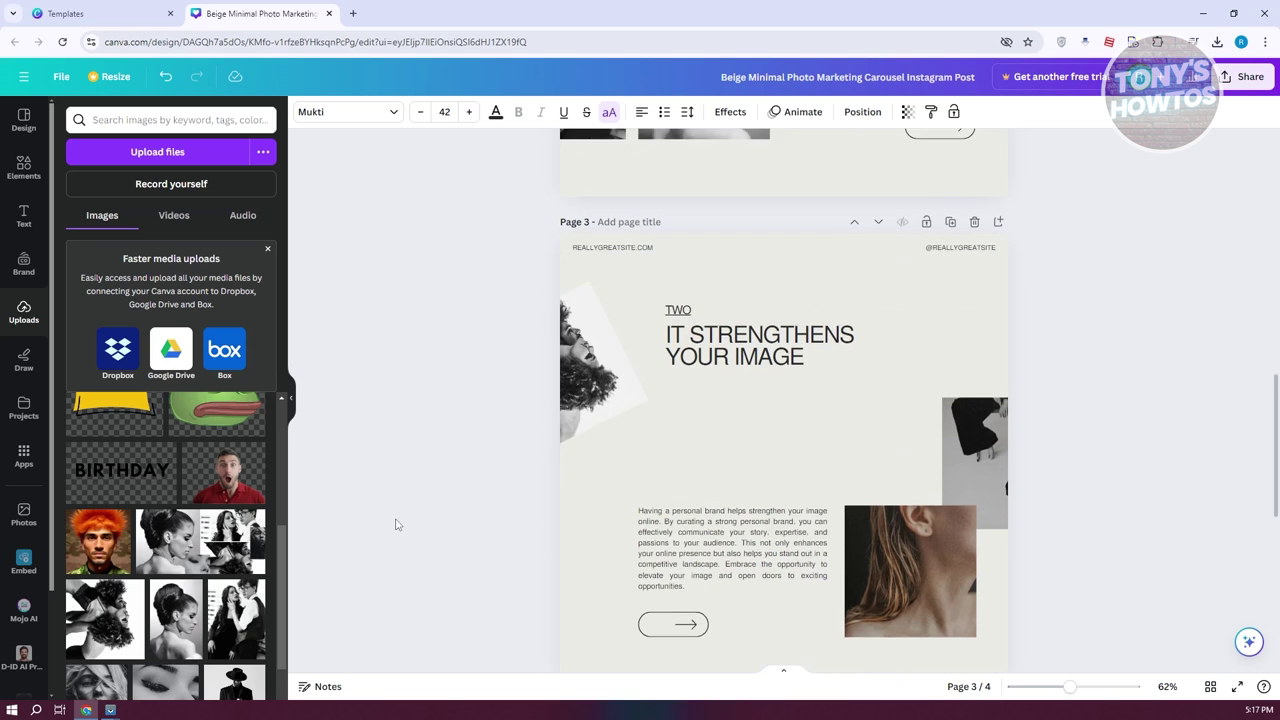
# Replace page 3's cut-off edge photo with the hen on eggs and the neck close-up with the chicken beside one egg.
pyautogui.scroll(1, 429, 510)
pyautogui.scroll(-4, 430, 510)
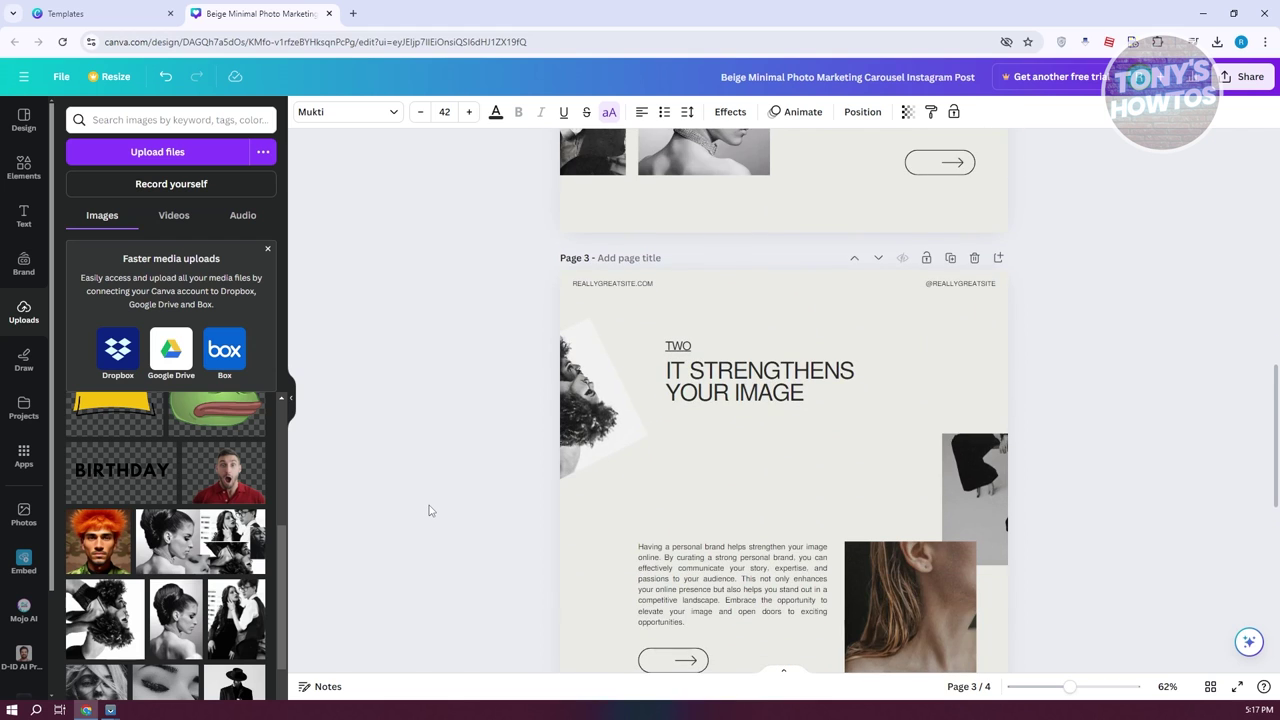
pyautogui.scroll(-6, 429, 510)
pyautogui.scroll(3, 429, 510)
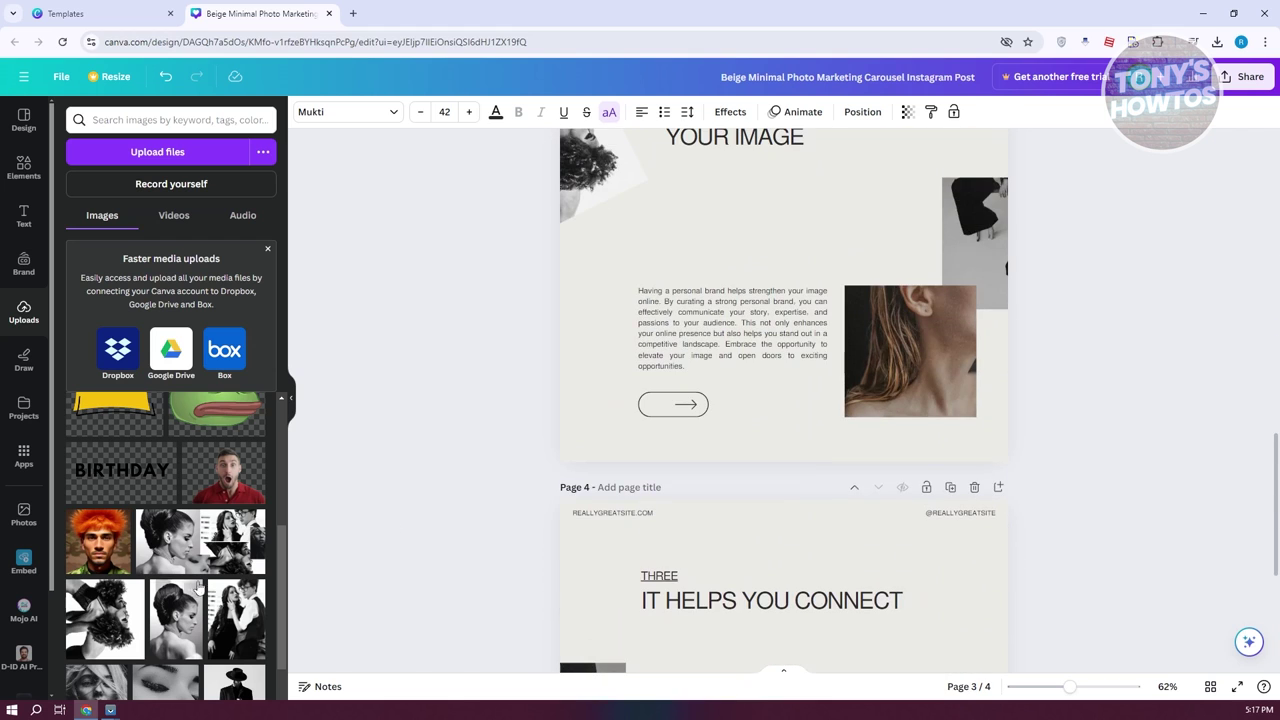
pyautogui.scroll(-10, 198, 588)
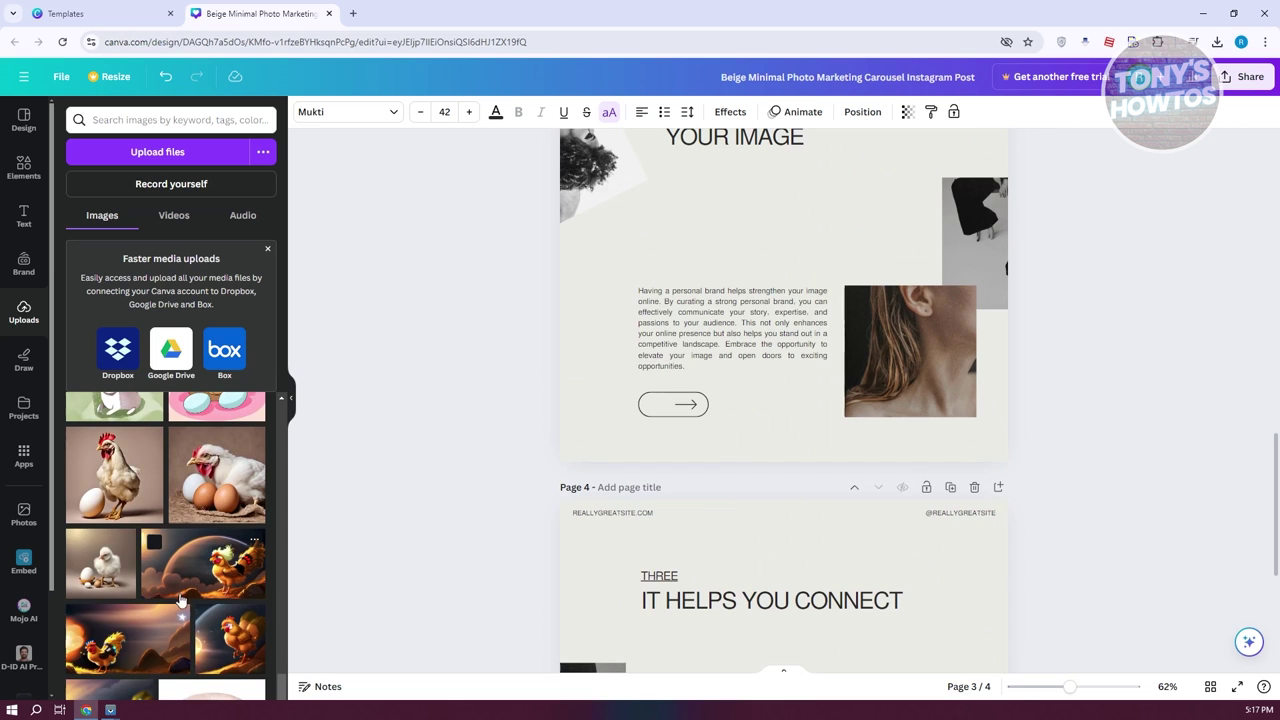
pyautogui.scroll(1, 182, 590)
pyautogui.moveTo(220, 572); pyautogui.dragTo(1003, 237)
pyautogui.scroll(4, 1080, 337)
pyautogui.scroll(-4, 1080, 363)
pyautogui.moveTo(276, 530); pyautogui.dragTo(955, 290)
# Replace page 4's cut-off edge photo with the hen on eggs and the column photo with the chick beside eggs.
pyautogui.scroll(-3, 1080, 330)
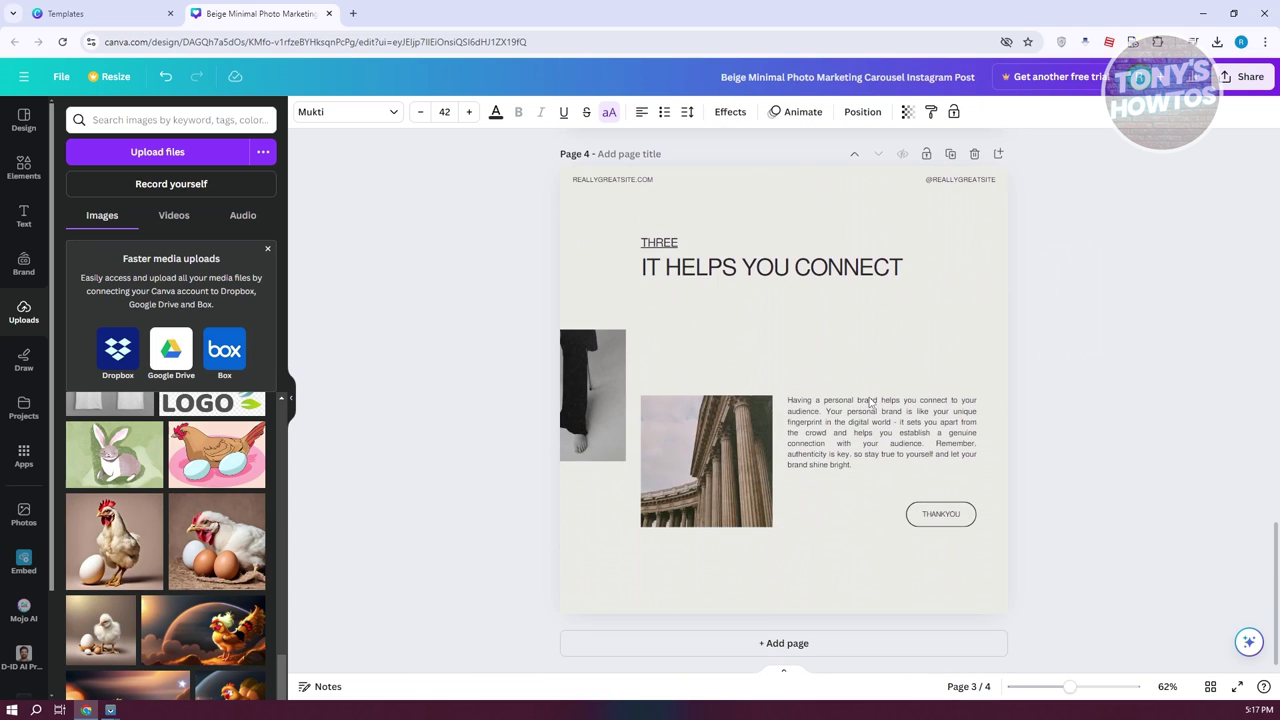
pyautogui.moveTo(230, 545); pyautogui.dragTo(610, 392)
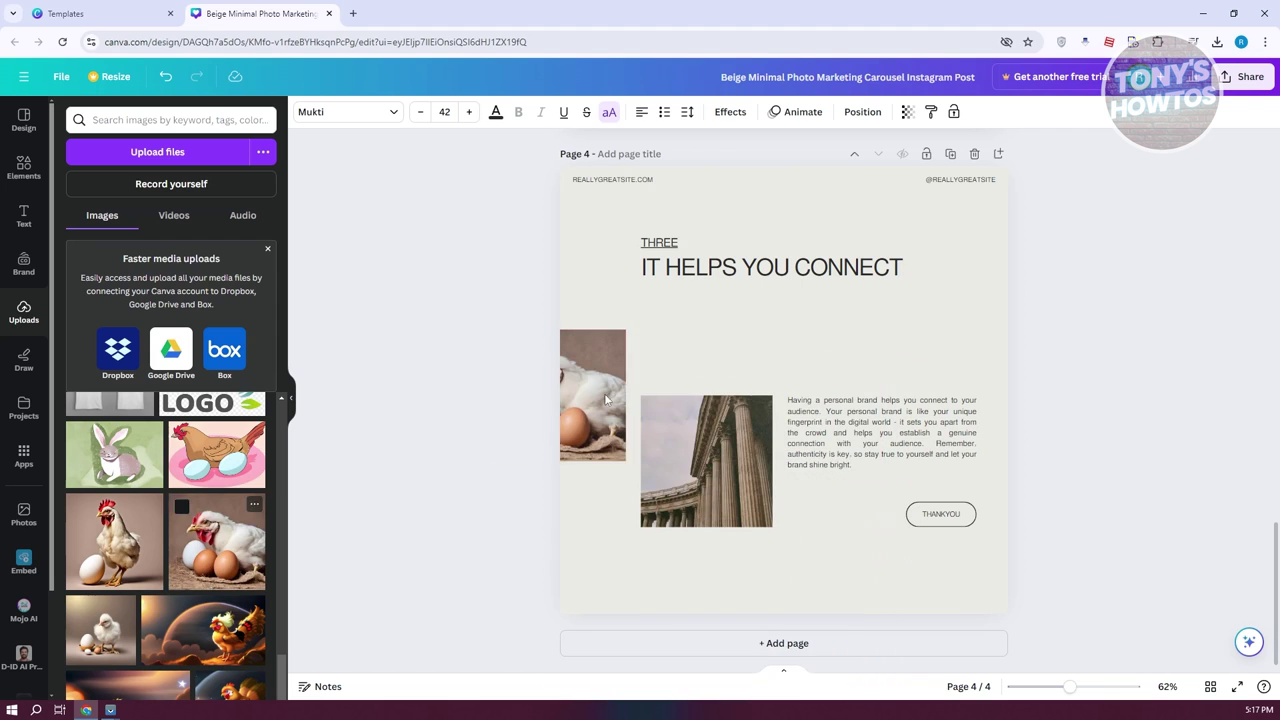
pyautogui.scroll(-1, 146, 545)
pyautogui.moveTo(100, 570); pyautogui.dragTo(720, 460)
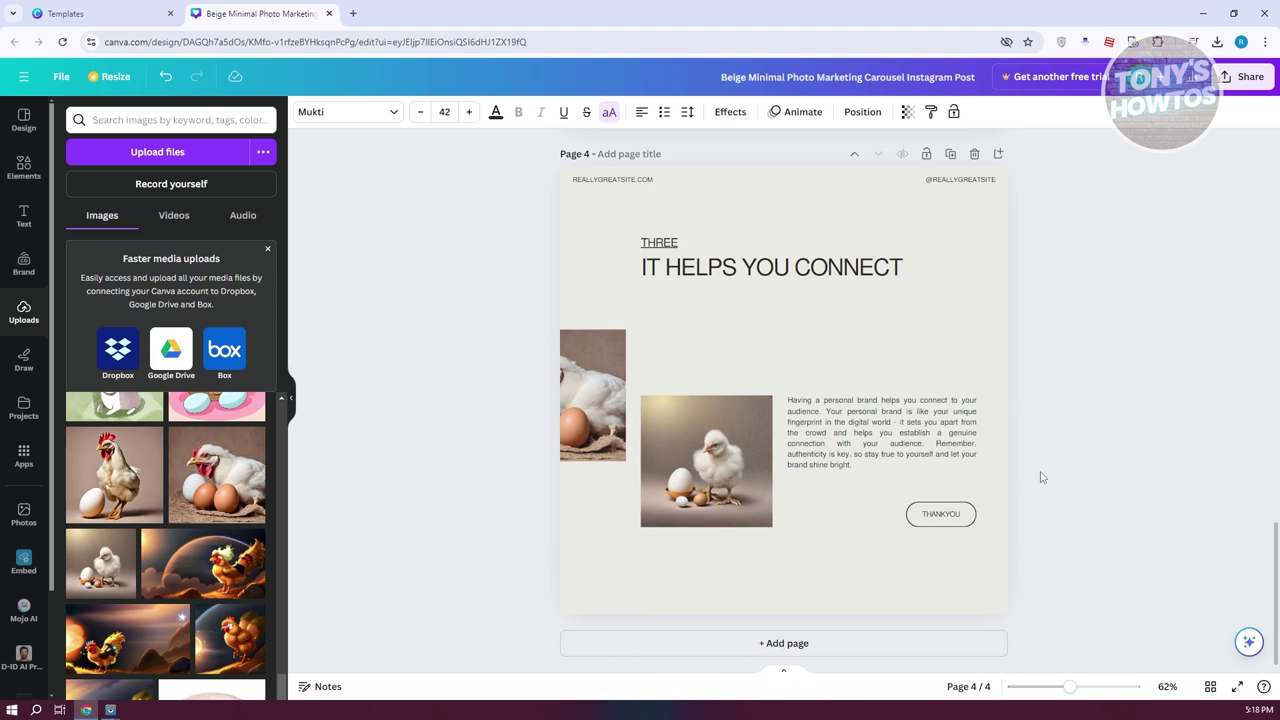
# Try a yellow #ffde59 background colour on page 1.
pyautogui.scroll(1, 1043, 483)
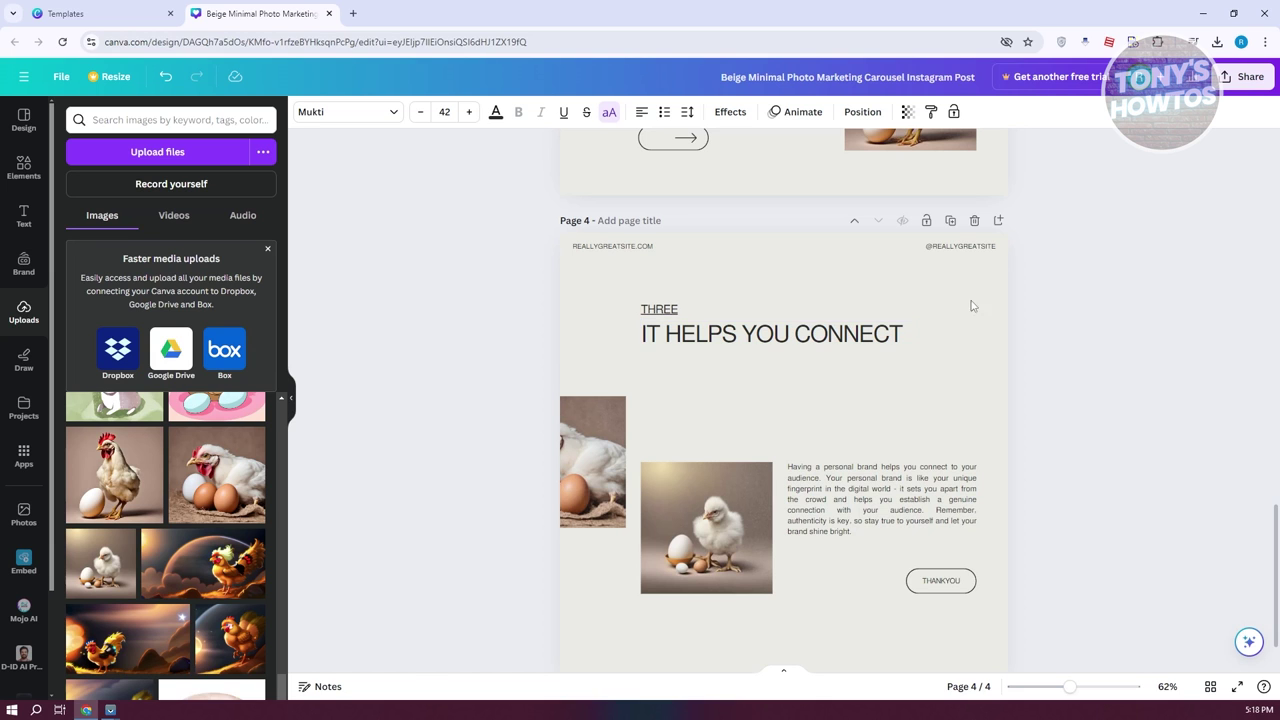
pyautogui.scroll(20, 1047, 420)
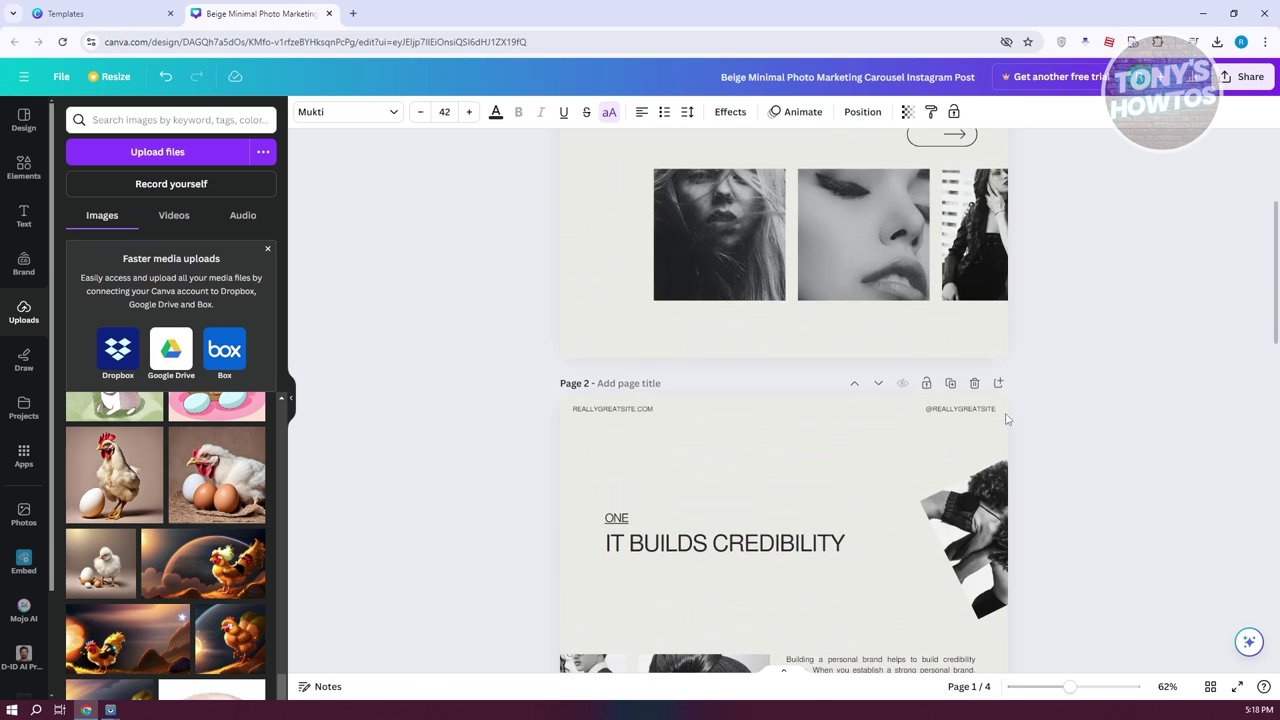
pyautogui.click(929, 235)
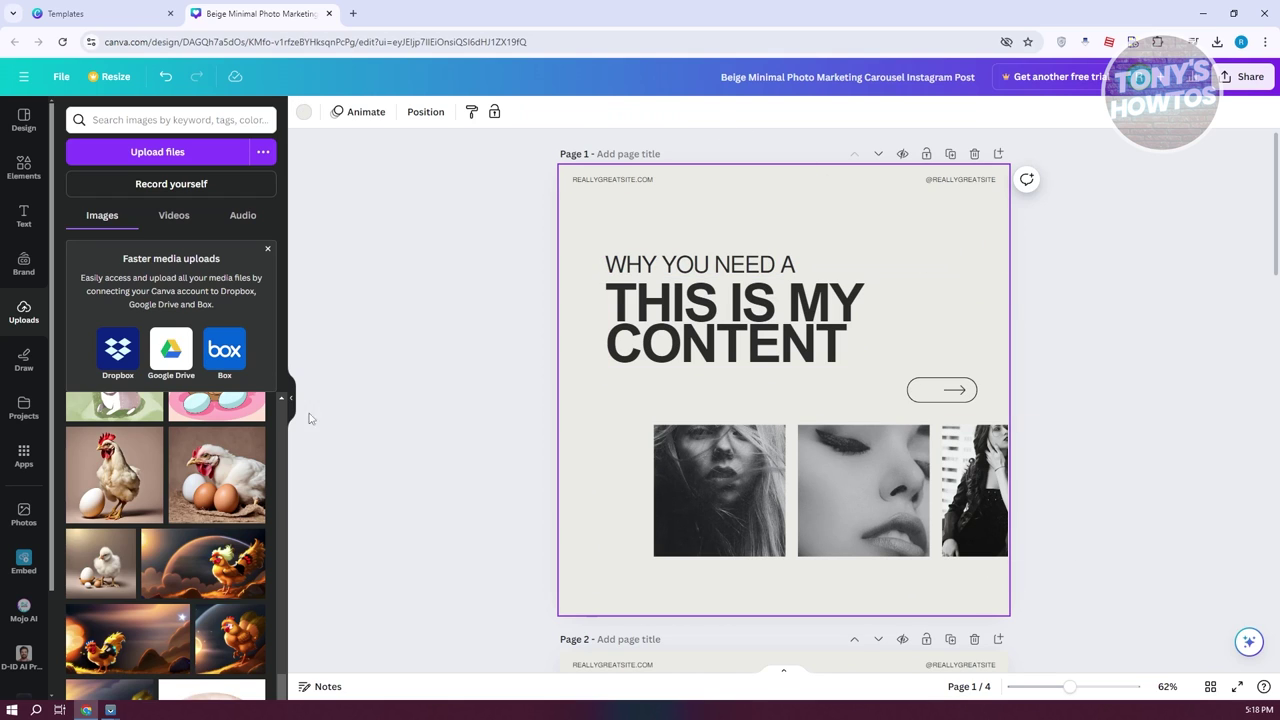
pyautogui.click(304, 114)
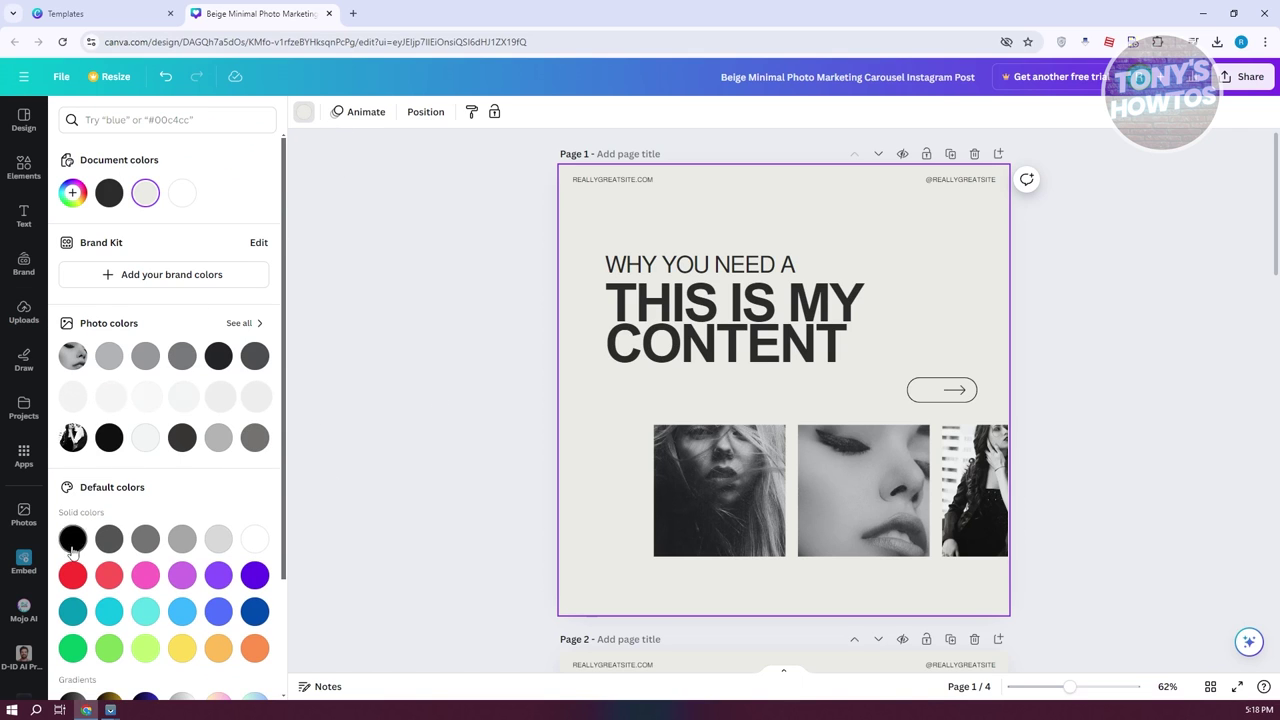
pyautogui.scroll(-1, 258, 651)
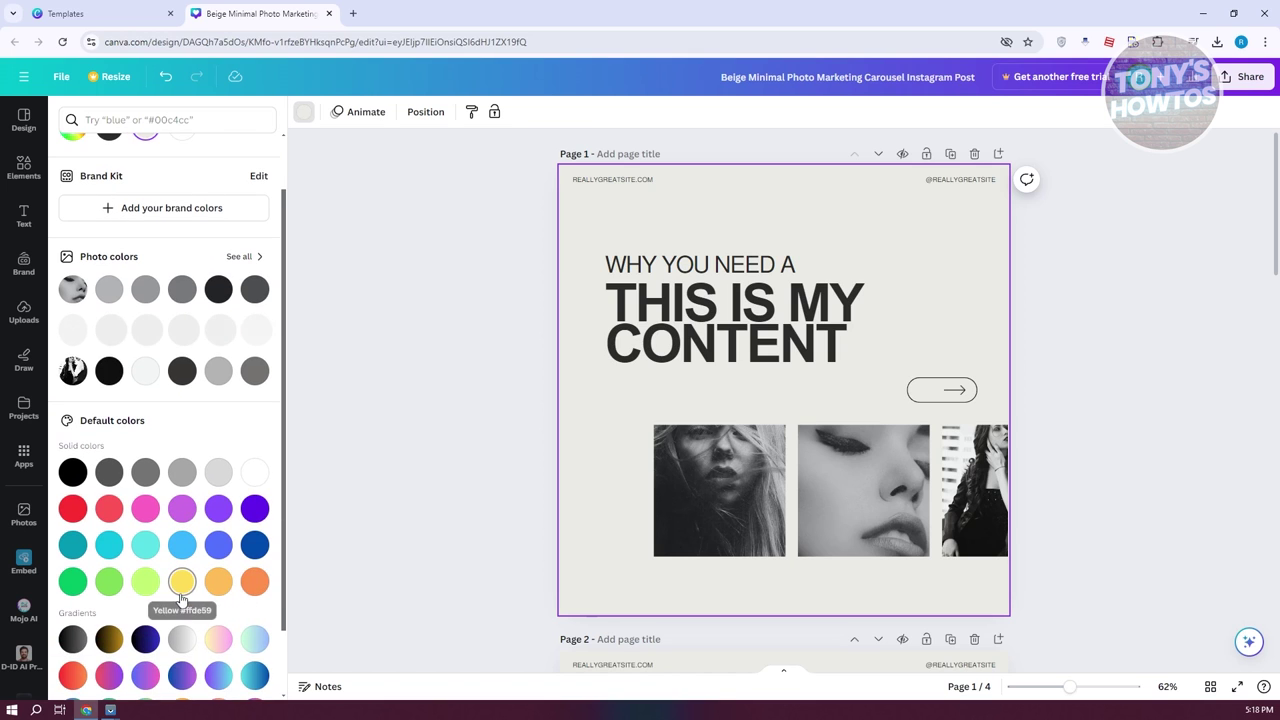
pyautogui.click(182, 581)
pyautogui.click(1207, 342)
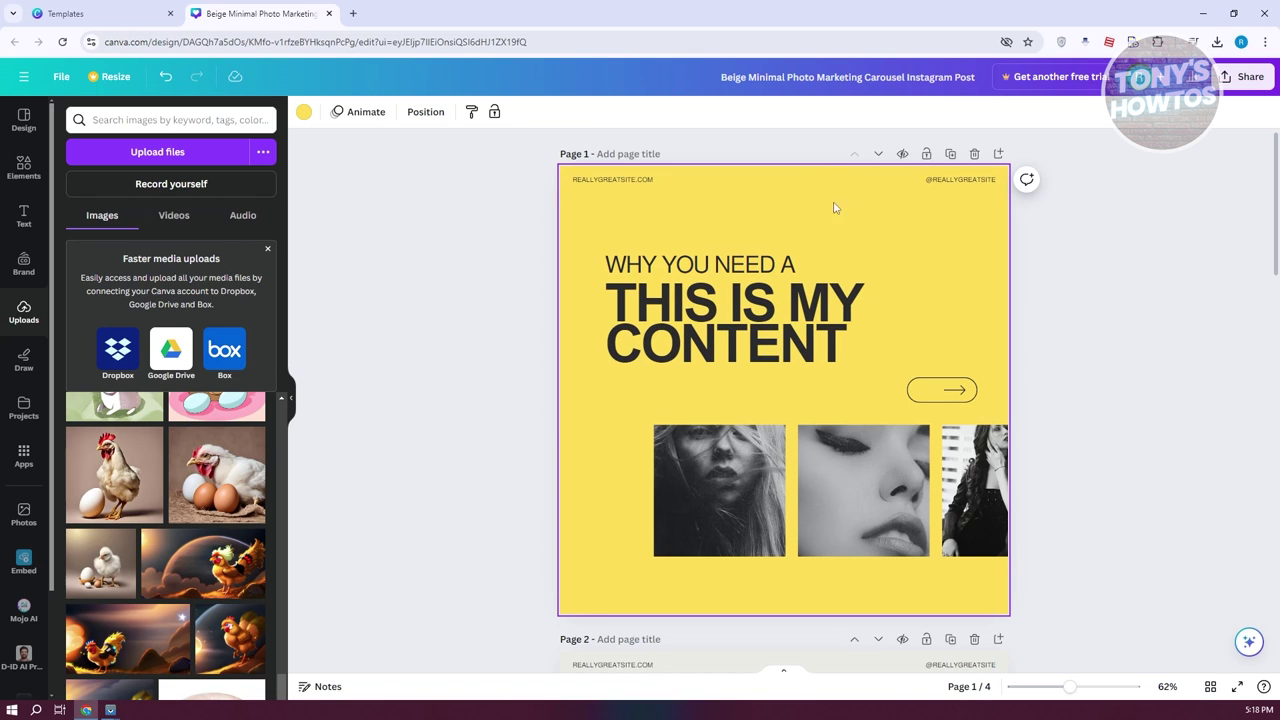
# Compare page 1's yellow background with the following pages and undo the colour change.
pyautogui.scroll(-4, 902, 239)
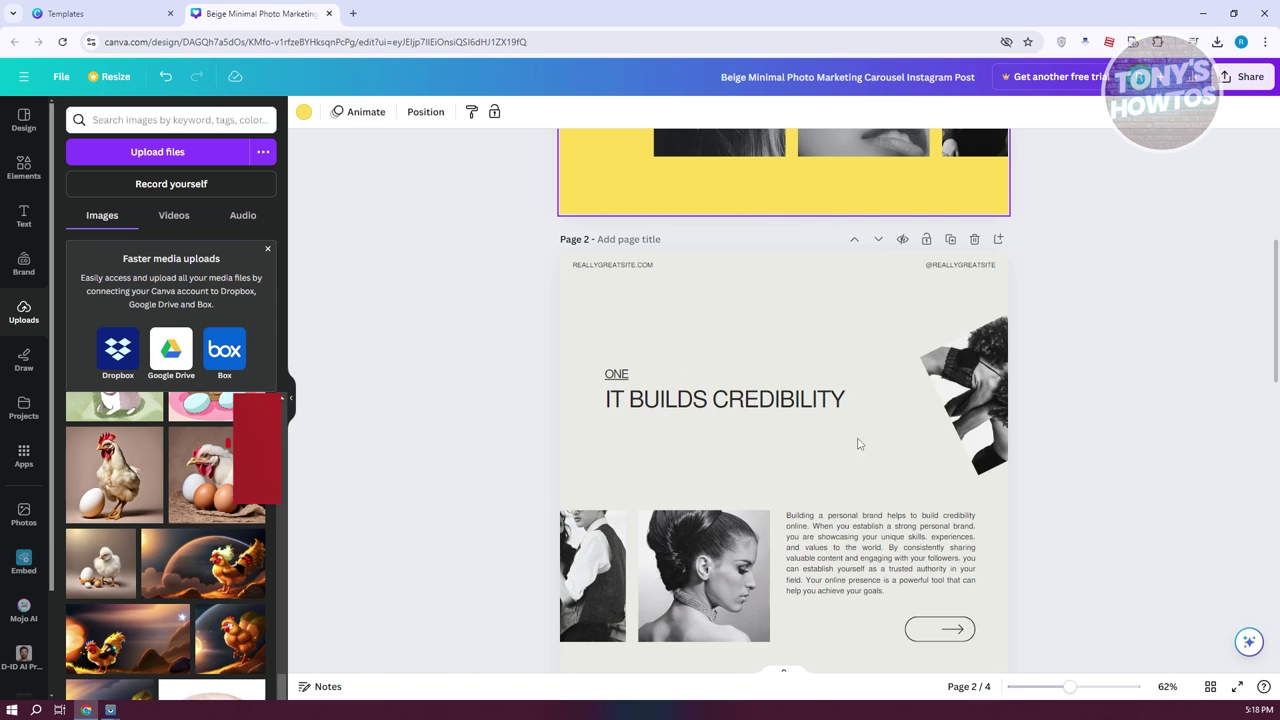
pyautogui.scroll(-1, 871, 467)
pyautogui.scroll(3, 871, 463)
pyautogui.hotkey('ctrl', 'z')
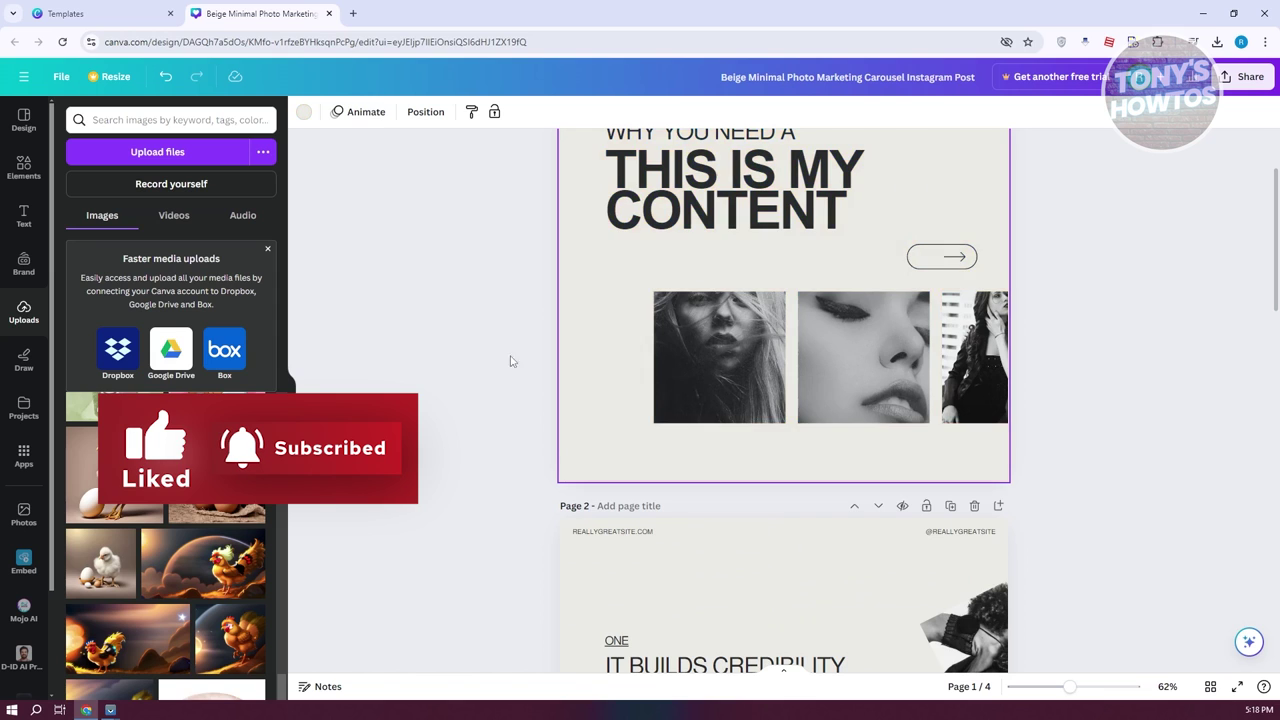
# Review all four customised carousel pages and view the sharing options for the design.
pyautogui.scroll(2, 466, 371)
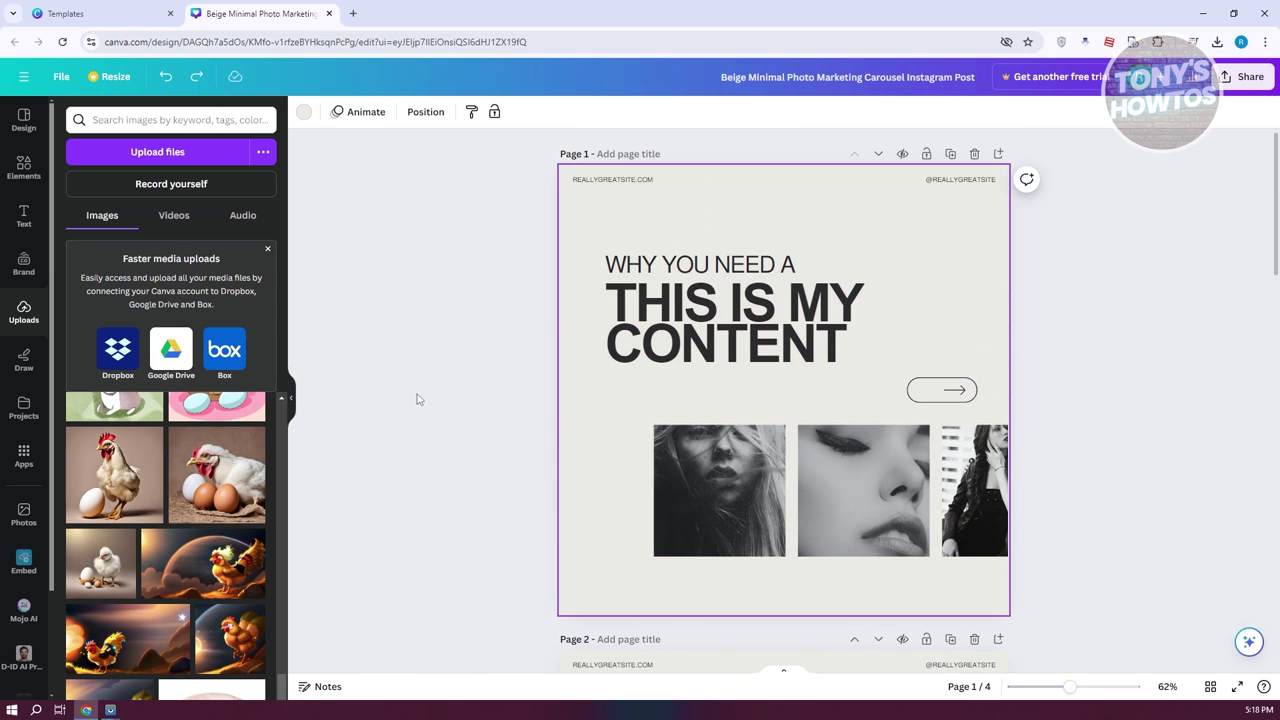
pyautogui.scroll(-10, 510, 422)
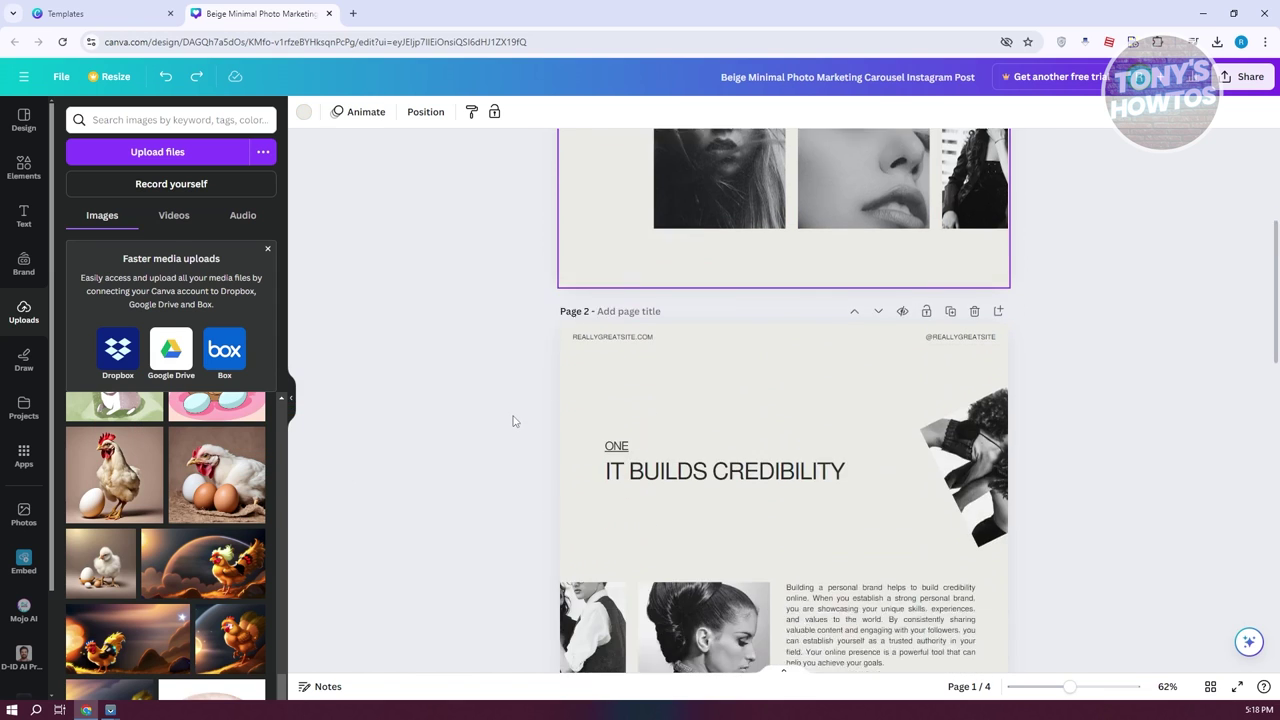
pyautogui.scroll(-5, 514, 421)
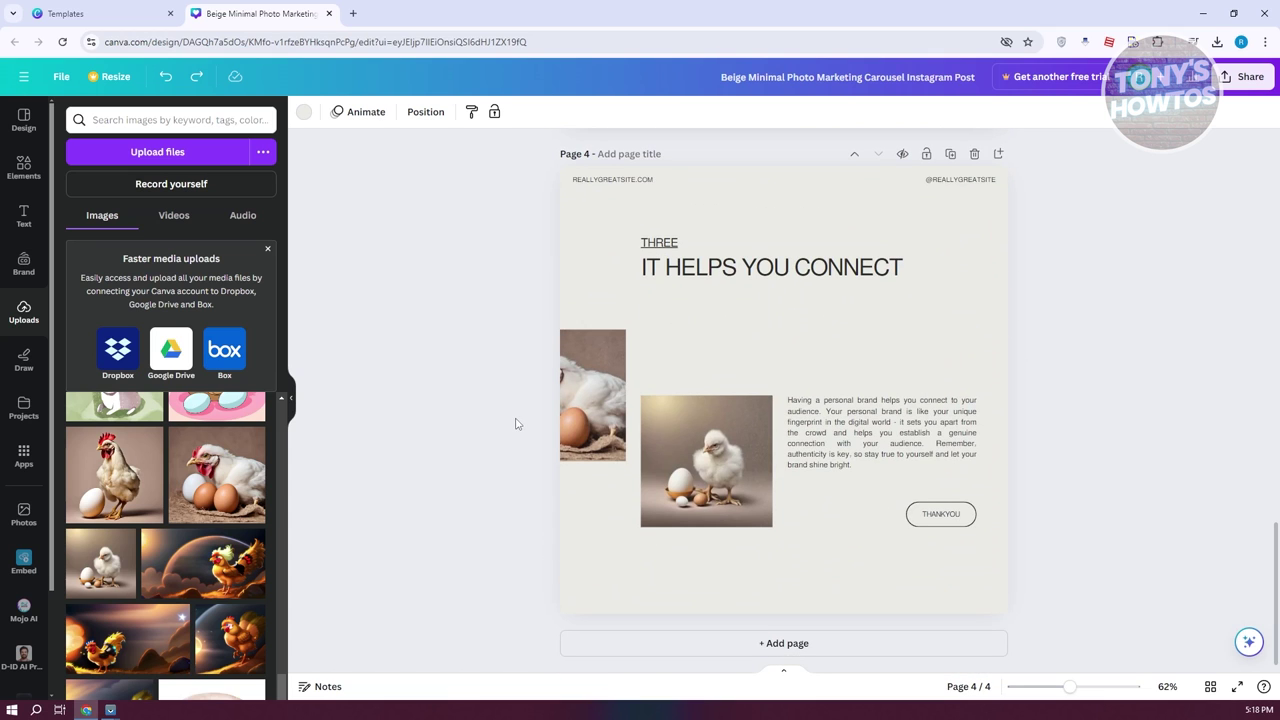
pyautogui.scroll(3, 516, 424)
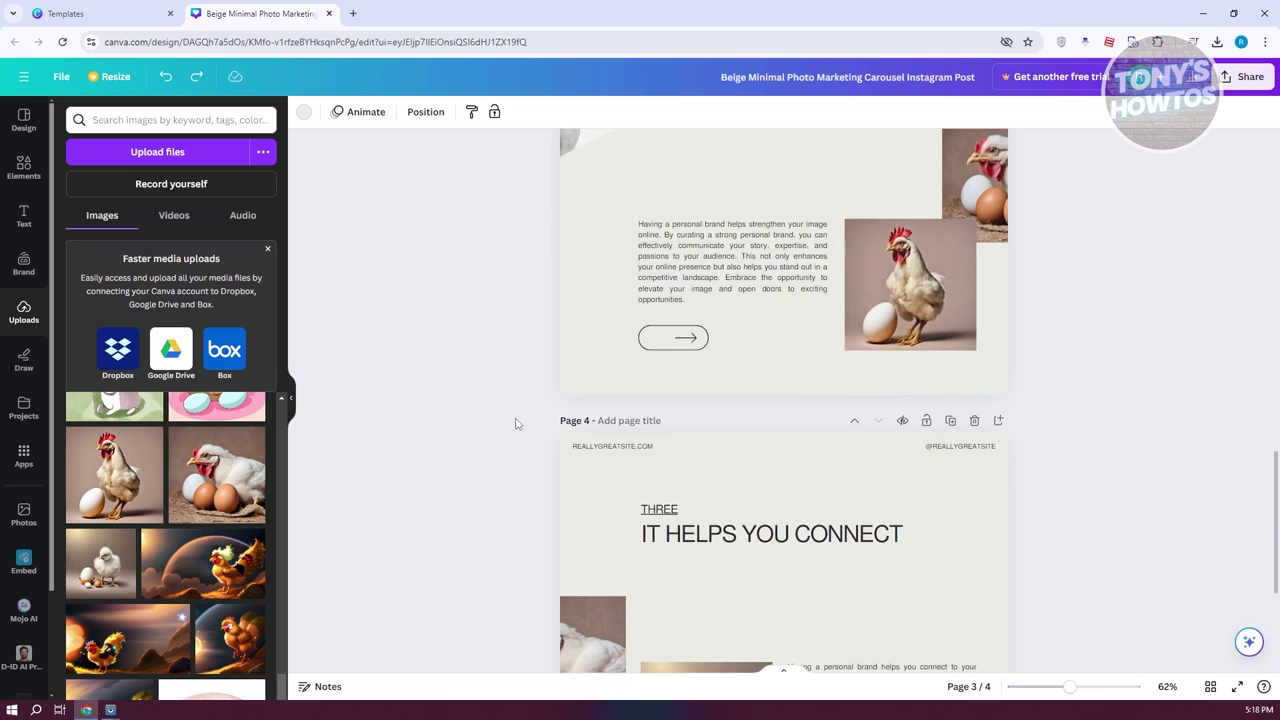
pyautogui.scroll(10, 516, 424)
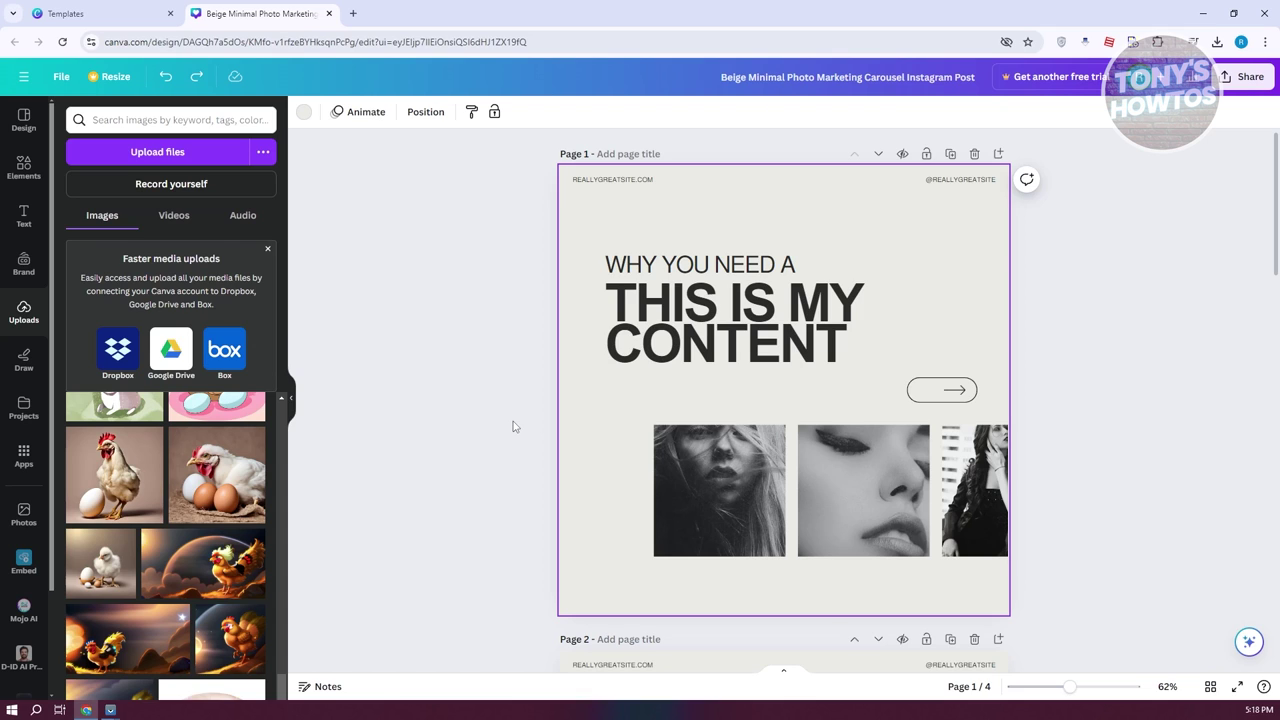
pyautogui.click(1249, 78)
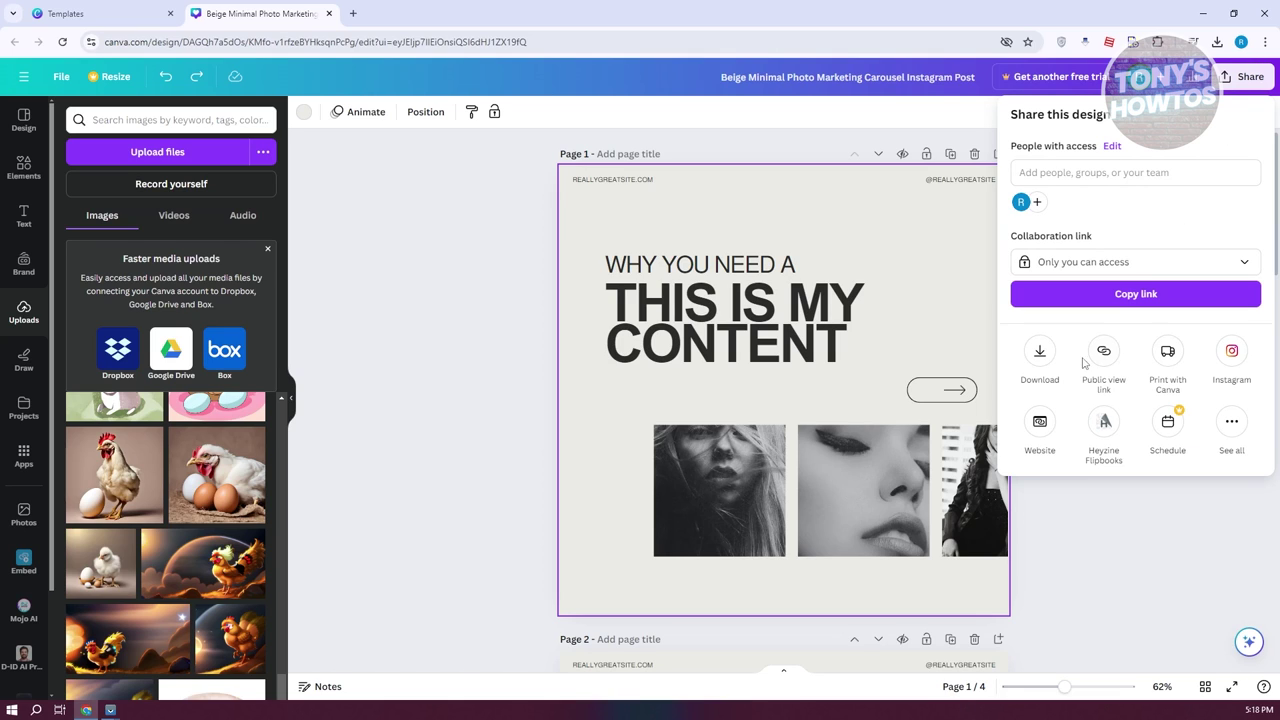
pyautogui.click(1100, 600)
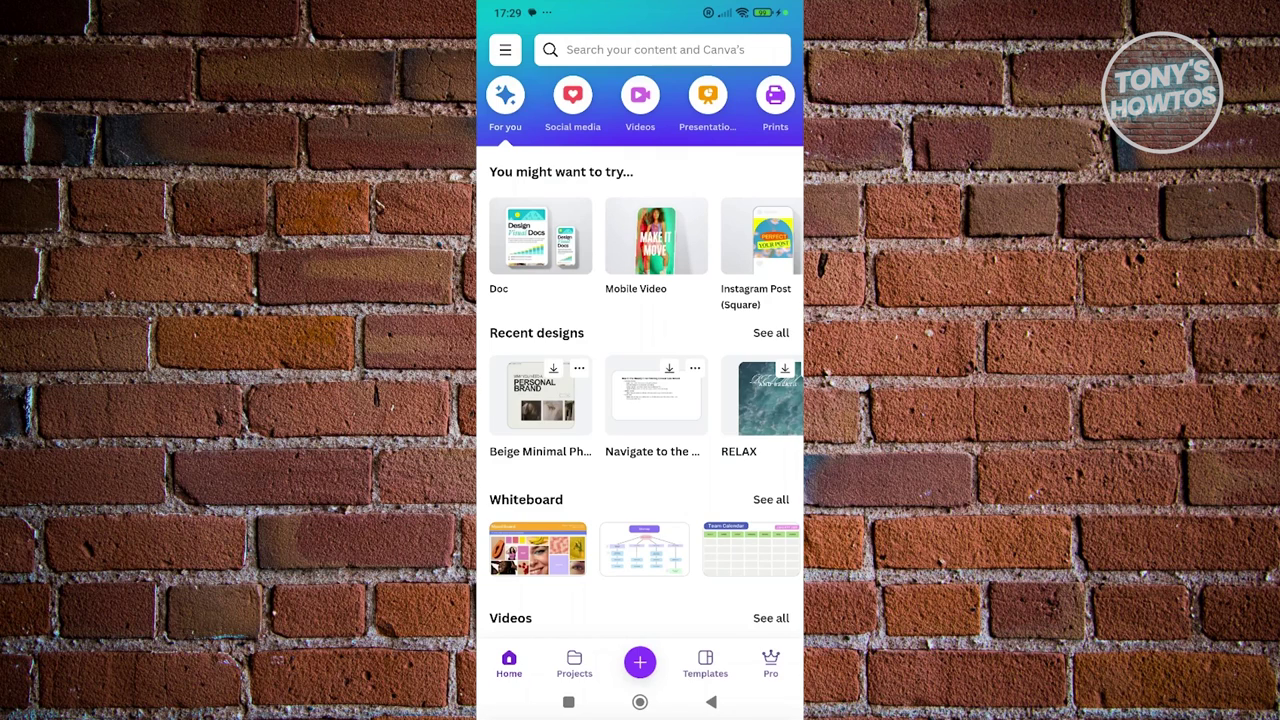
# In the Canva mobile app, open the Beige Minimal Photo Marketing Carousel design, and download it to the gallery without opting in to AI development.
pyautogui.click(540, 396)
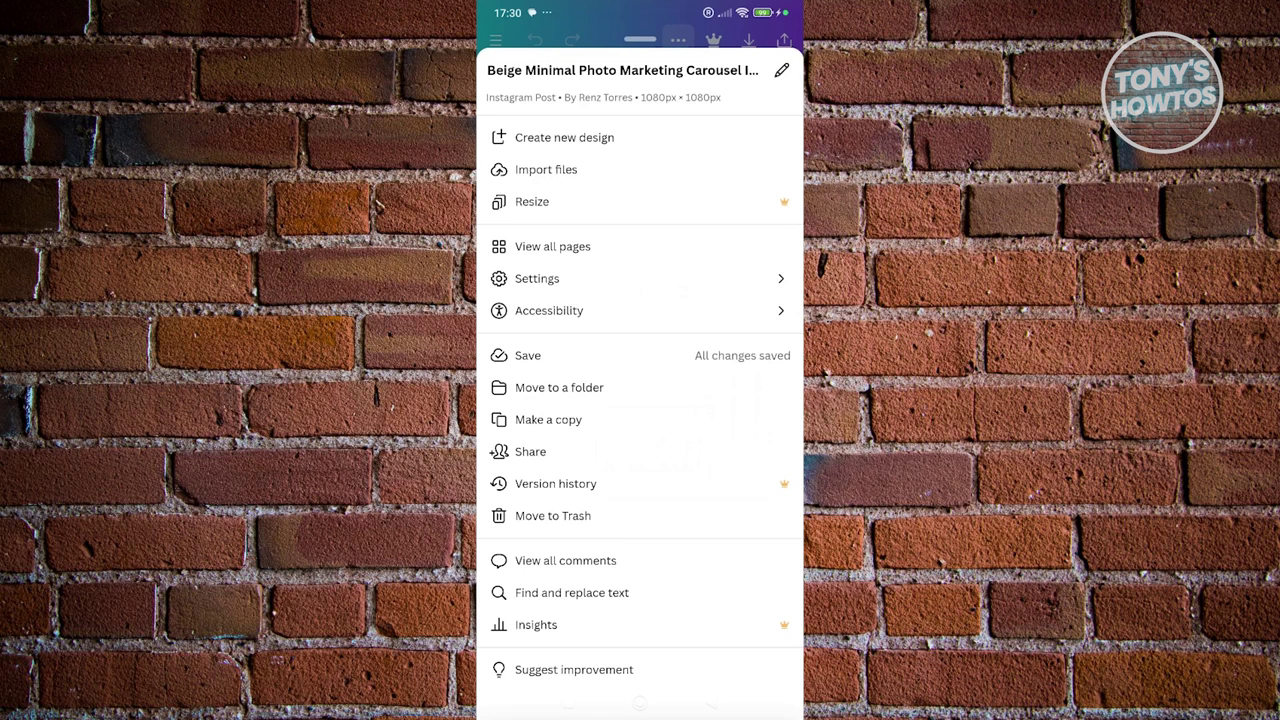
pyautogui.press('Escape')
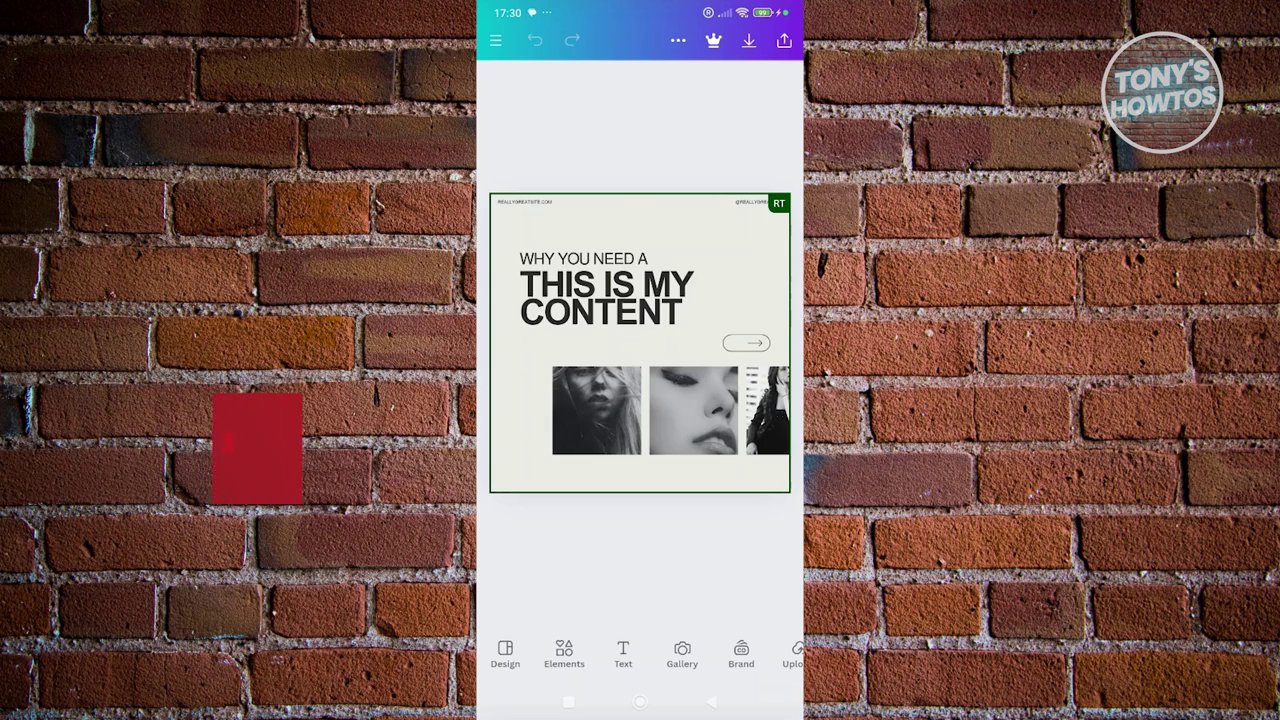
pyautogui.click(749, 40)
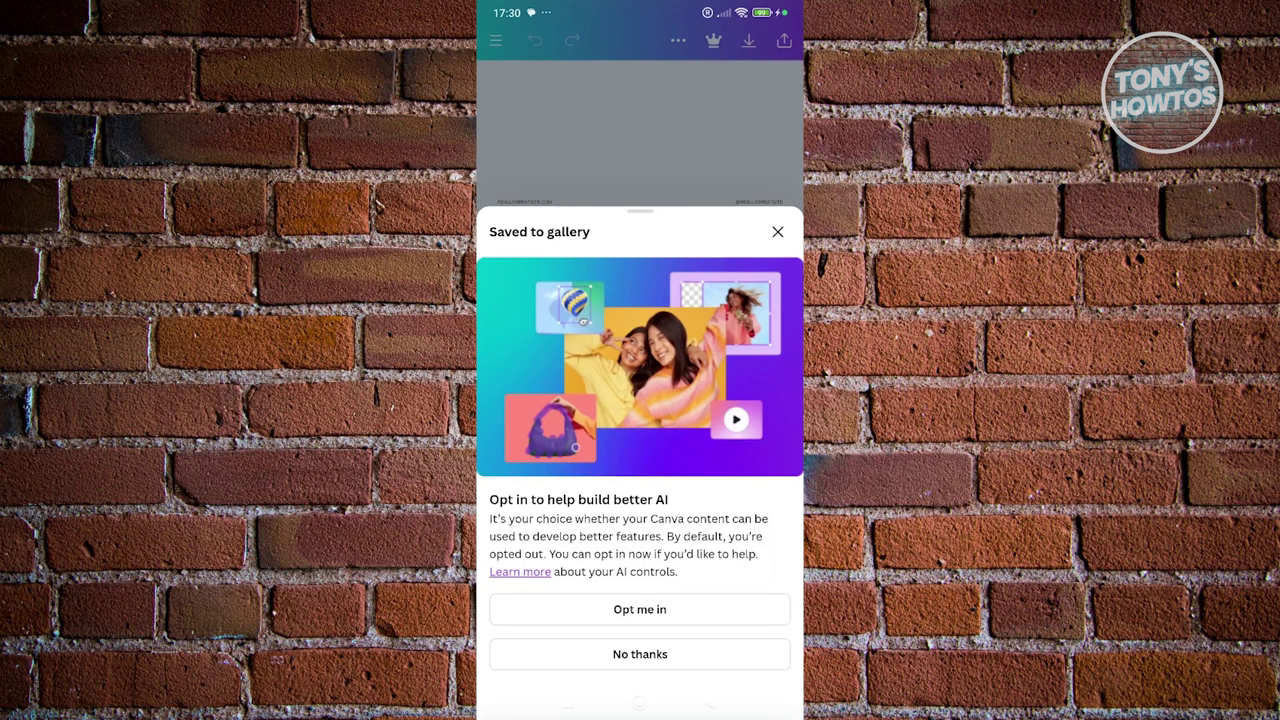
pyautogui.click(640, 654)
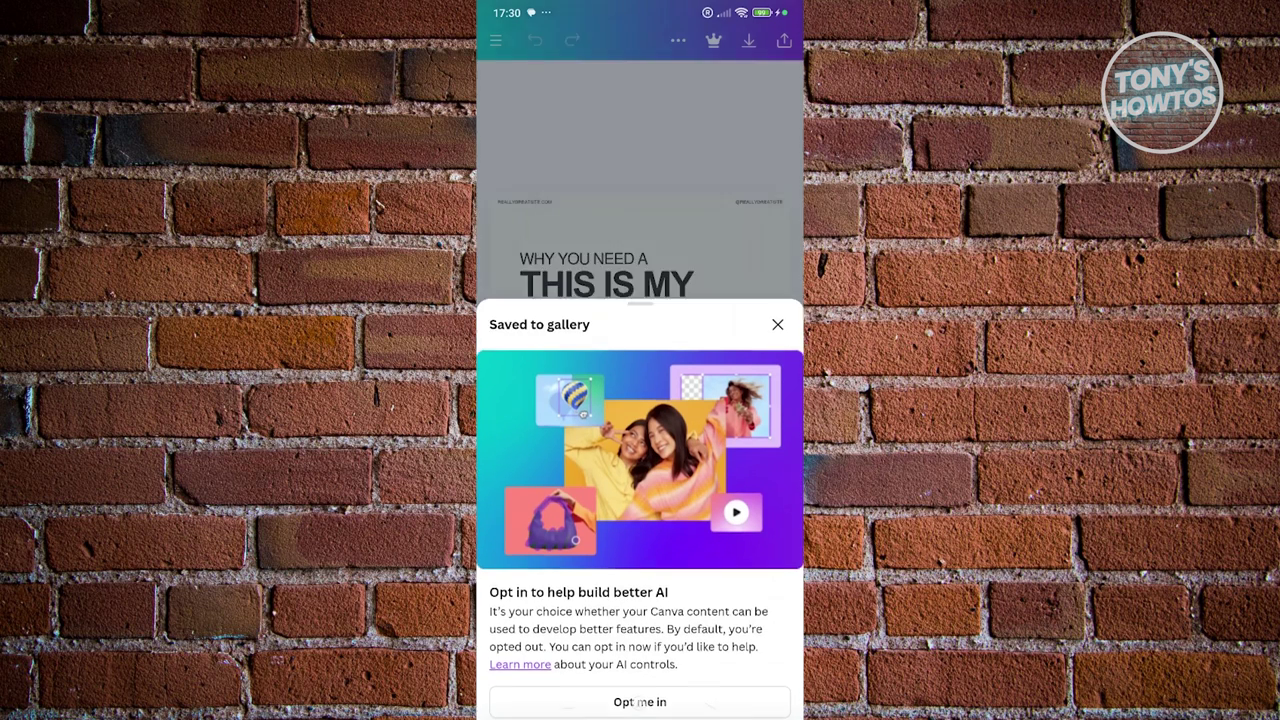
# Switch to the phone's gallery and check the four downloaded carousel images in today's photos.
pyautogui.click(639, 702)
pyautogui.moveTo(550, 450); pyautogui.dragTo(740, 450)
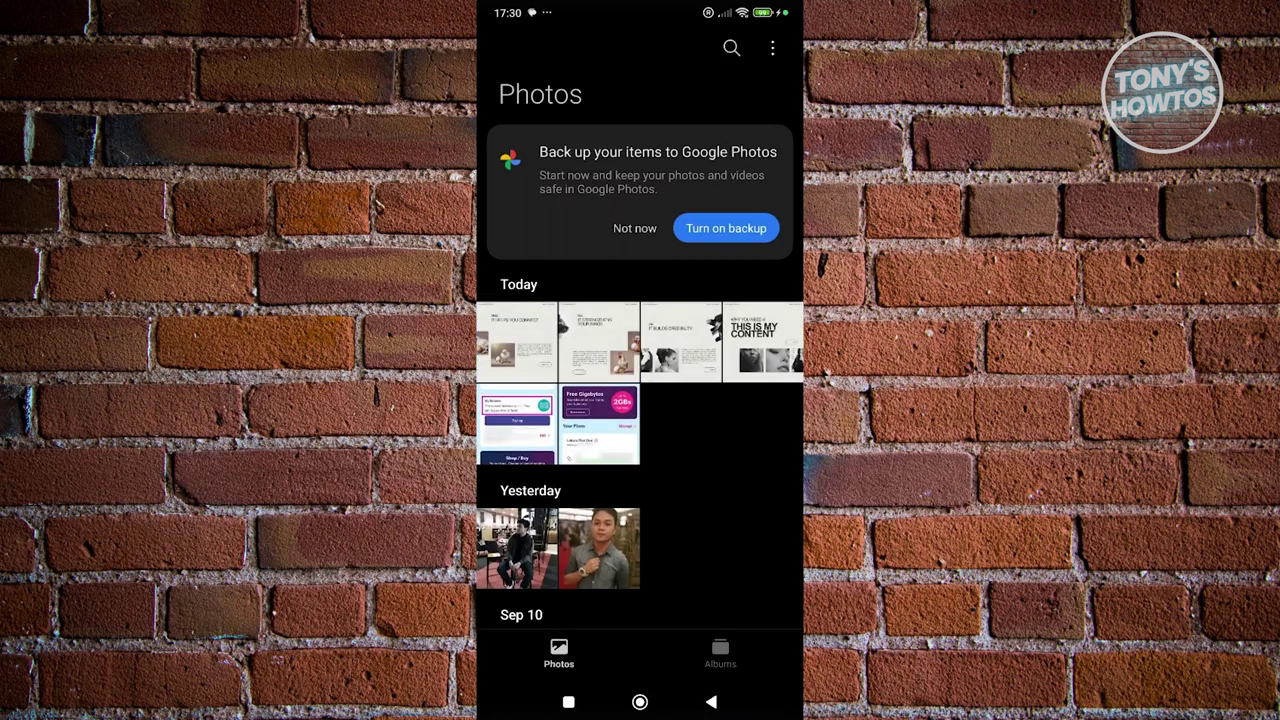
pyautogui.click(518, 338)
pyautogui.moveTo(740, 400); pyautogui.dragTo(540, 400)
pyautogui.moveTo(740, 400); pyautogui.dragTo(540, 400)
pyautogui.click(711, 702)
pyautogui.scroll(-1, 640, 400)
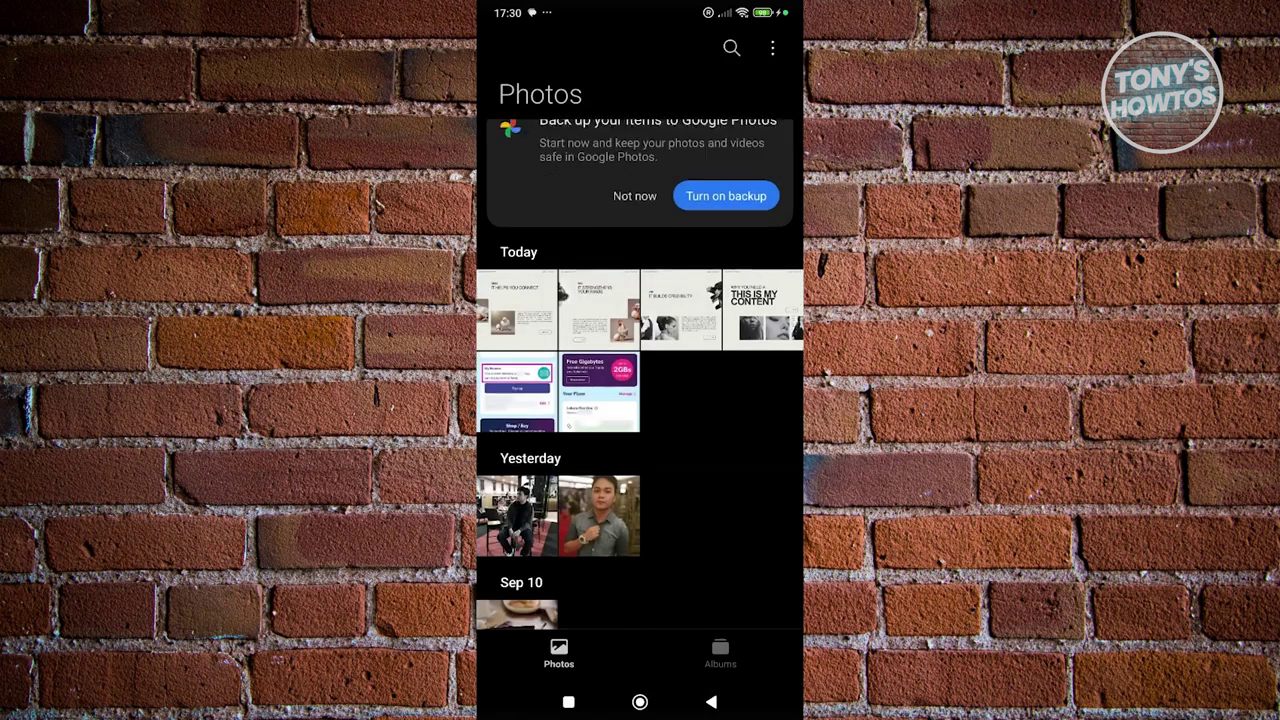
# Leave the gallery, find Instagram among the phone's home screen pages, and open it.
pyautogui.click(640, 702)
pyautogui.moveTo(740, 400); pyautogui.dragTo(540, 400)
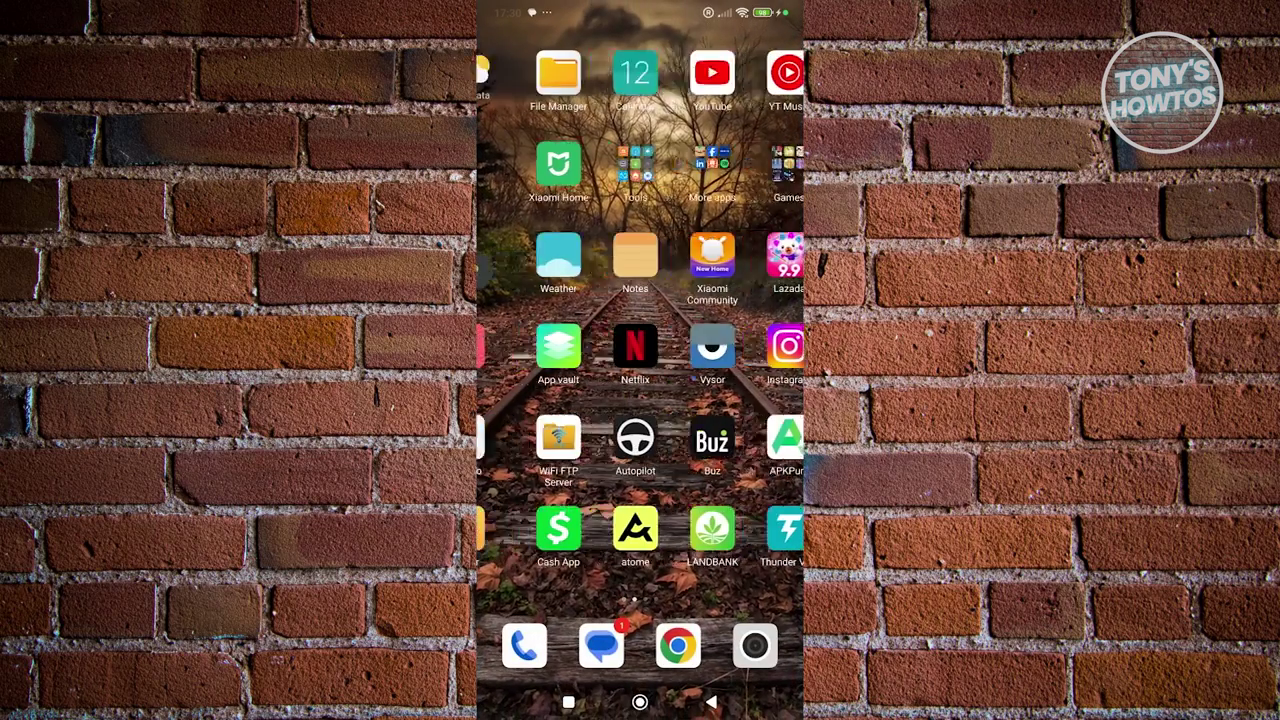
pyautogui.moveTo(740, 400); pyautogui.dragTo(540, 400)
pyautogui.moveTo(740, 400)
pyautogui.mouseDown()
pyautogui.moveTo(540, 400)
pyautogui.moveTo(740, 400)
pyautogui.mouseUp()
pyautogui.moveTo(540, 400)
pyautogui.mouseDown()
pyautogui.moveTo(740, 400)
pyautogui.moveTo(540, 400)
pyautogui.mouseUp()
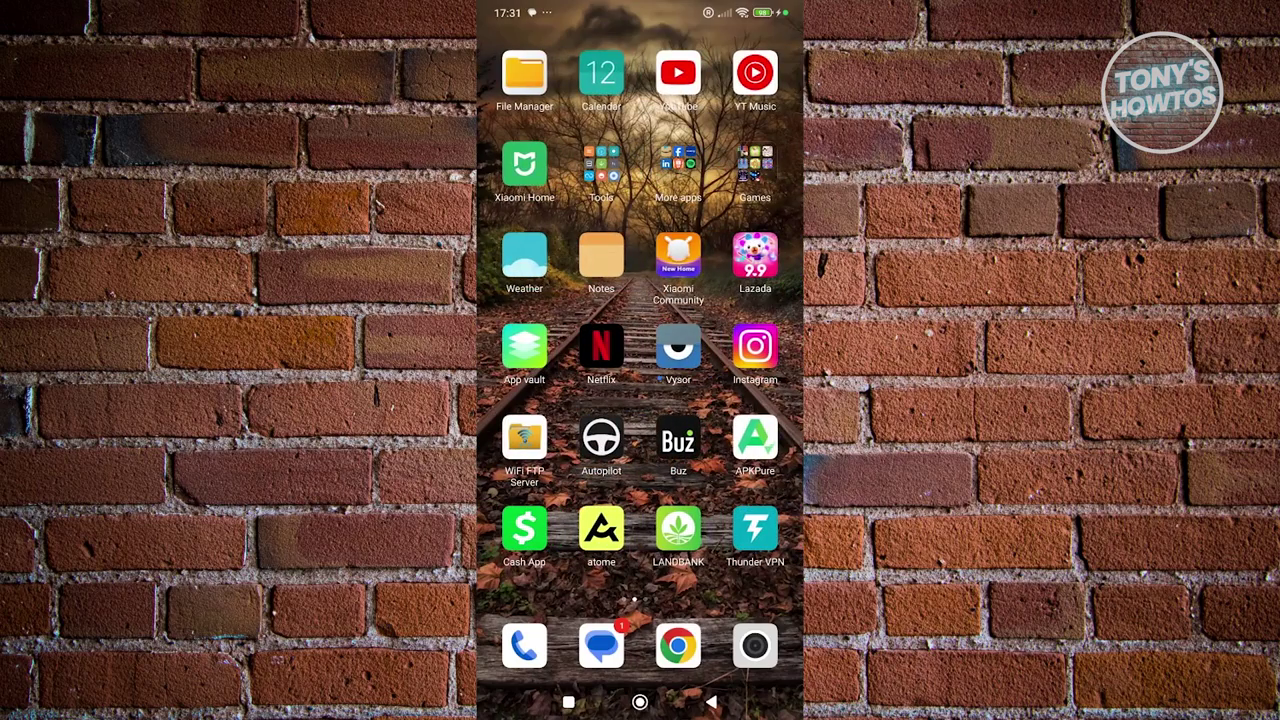
pyautogui.moveTo(740, 400); pyautogui.dragTo(540, 400)
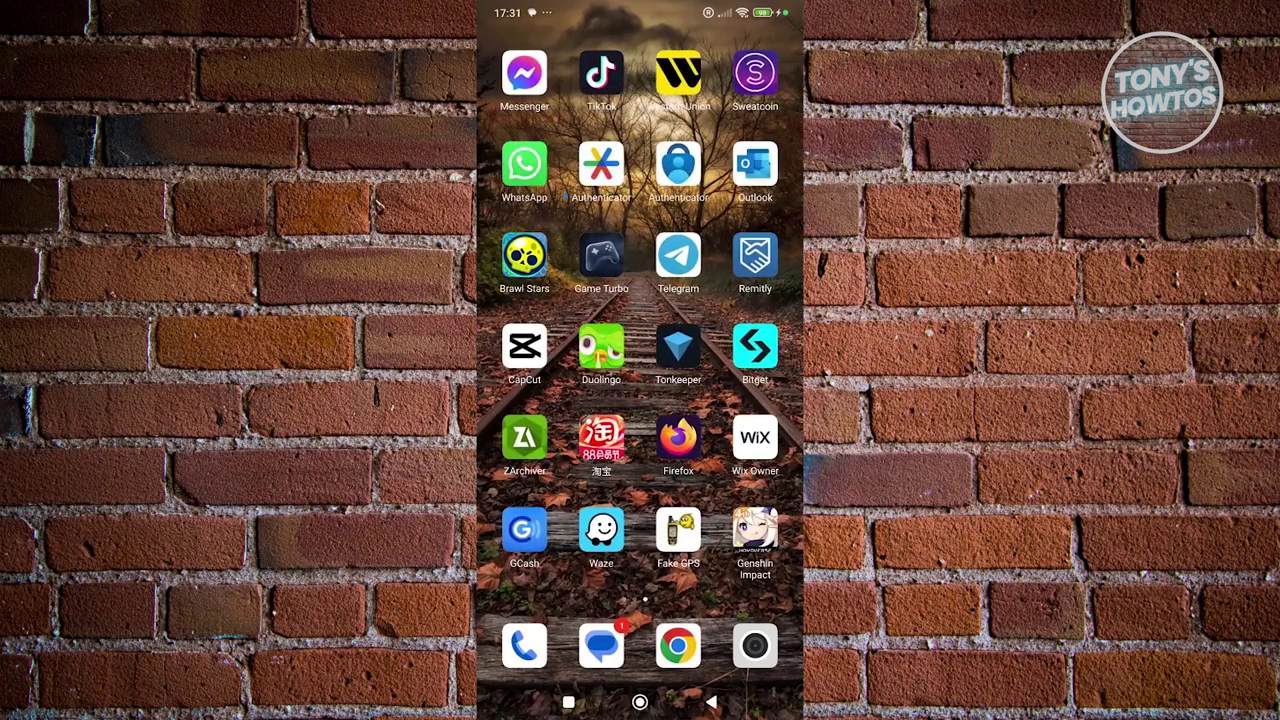
pyautogui.moveTo(740, 400)
pyautogui.mouseDown()
pyautogui.moveTo(540, 400)
pyautogui.moveTo(740, 400)
pyautogui.mouseUp()
pyautogui.moveTo(540, 400); pyautogui.dragTo(740, 400)
pyautogui.click(755, 346)
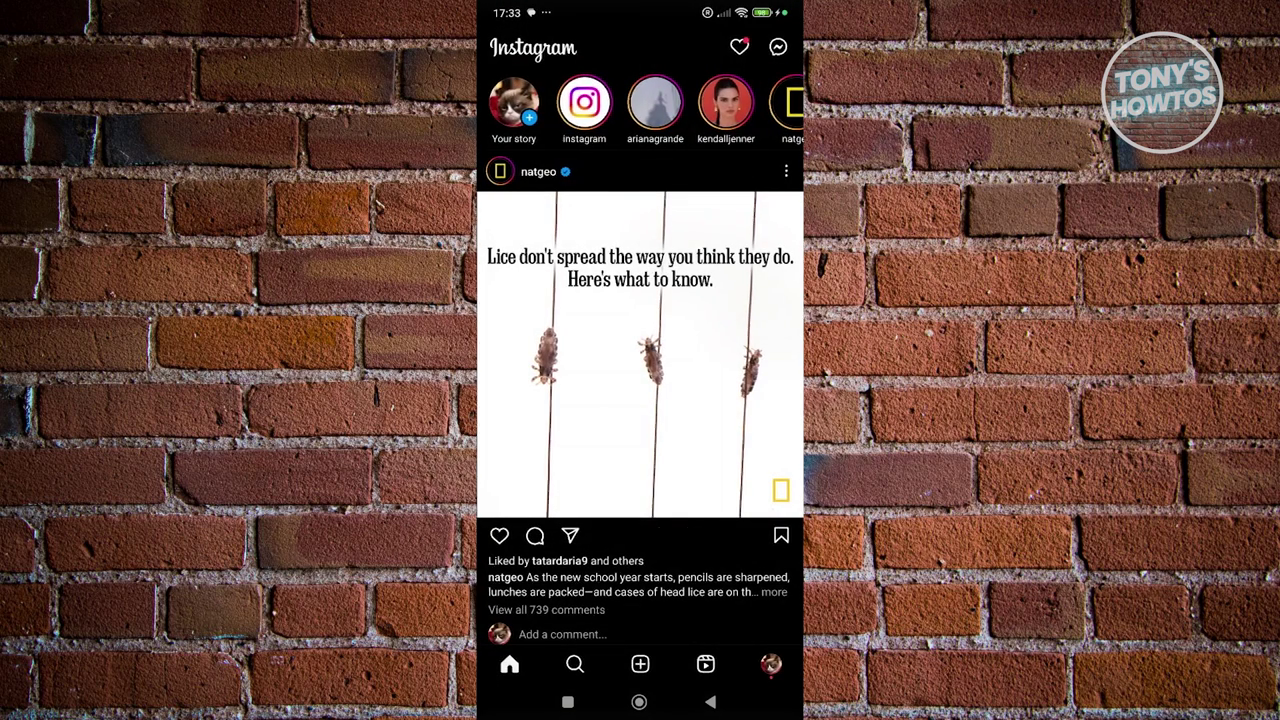
# Start a multi-image post with the cover, ONE, TWO and THREE carousel images selected in that order, and continue without applying a filter.
pyautogui.click(639, 664)
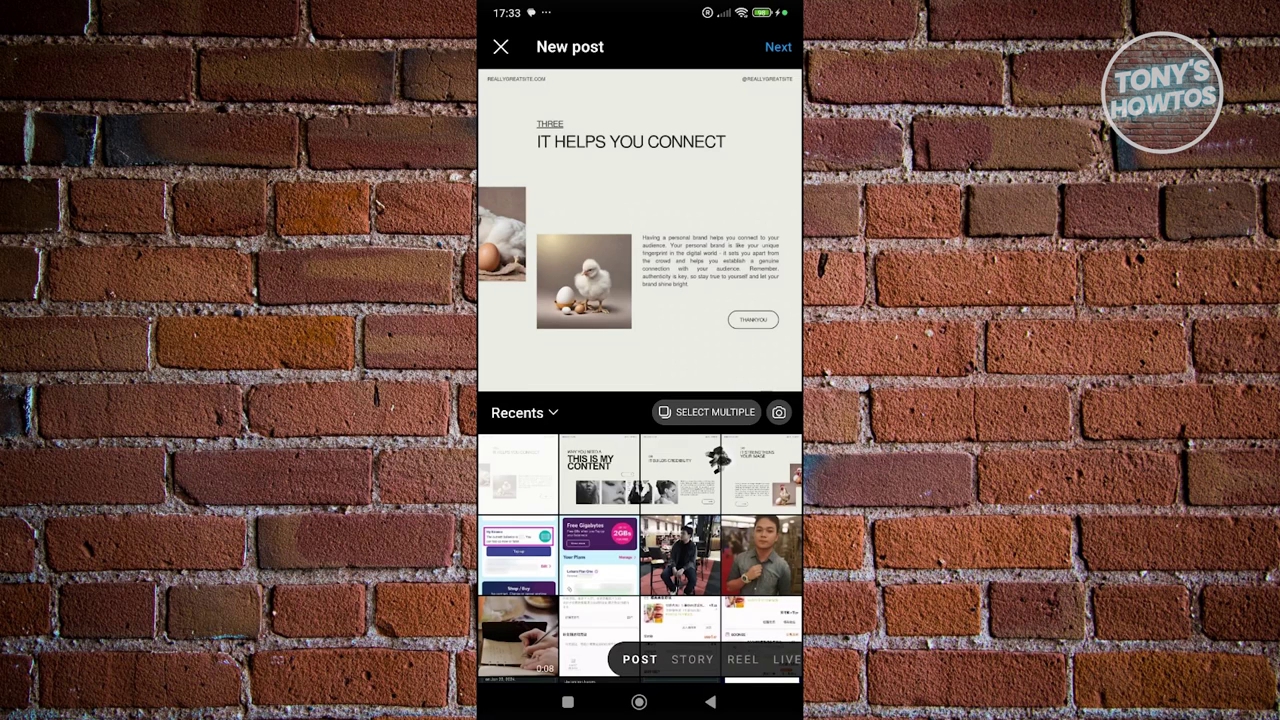
pyautogui.click(707, 412)
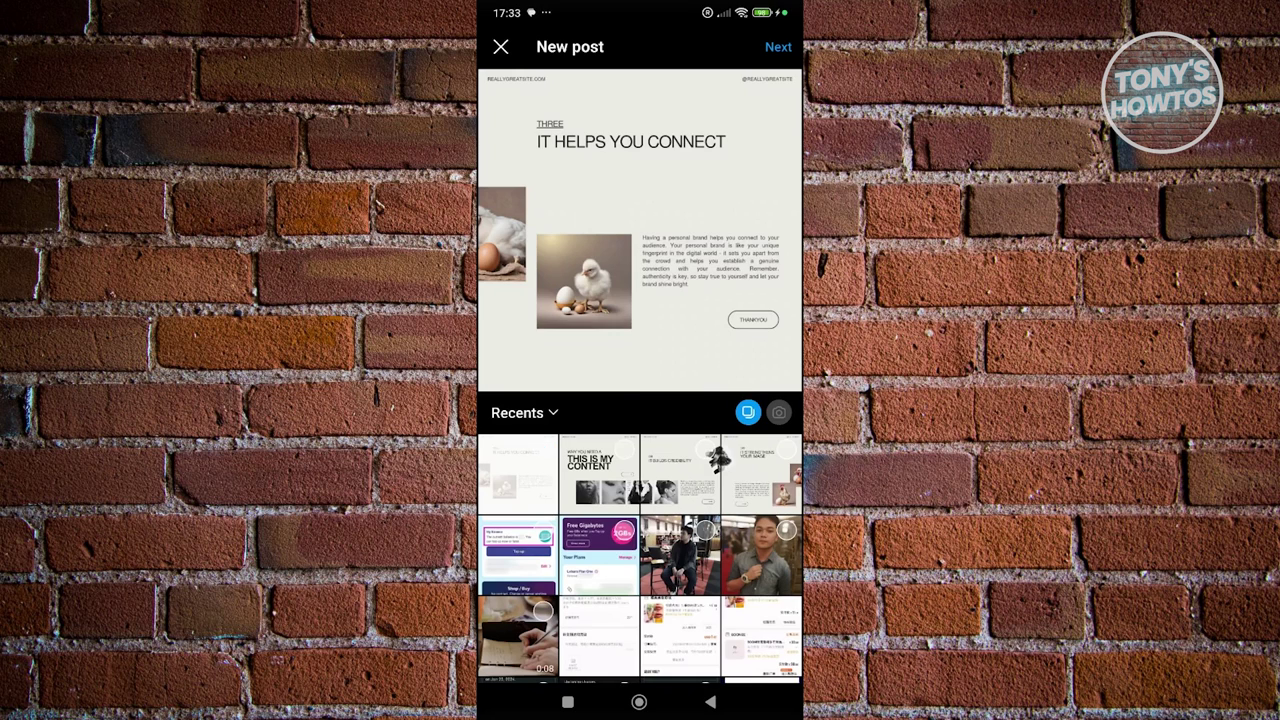
pyautogui.click(600, 474)
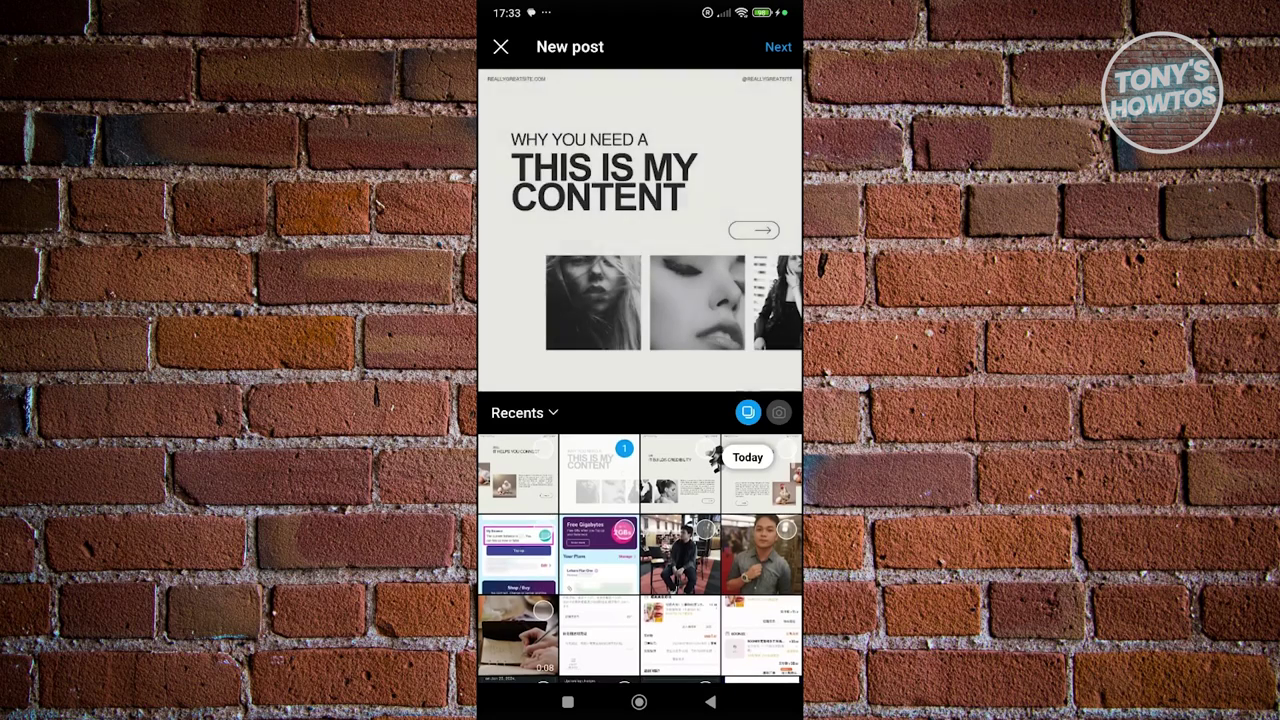
pyautogui.click(680, 474)
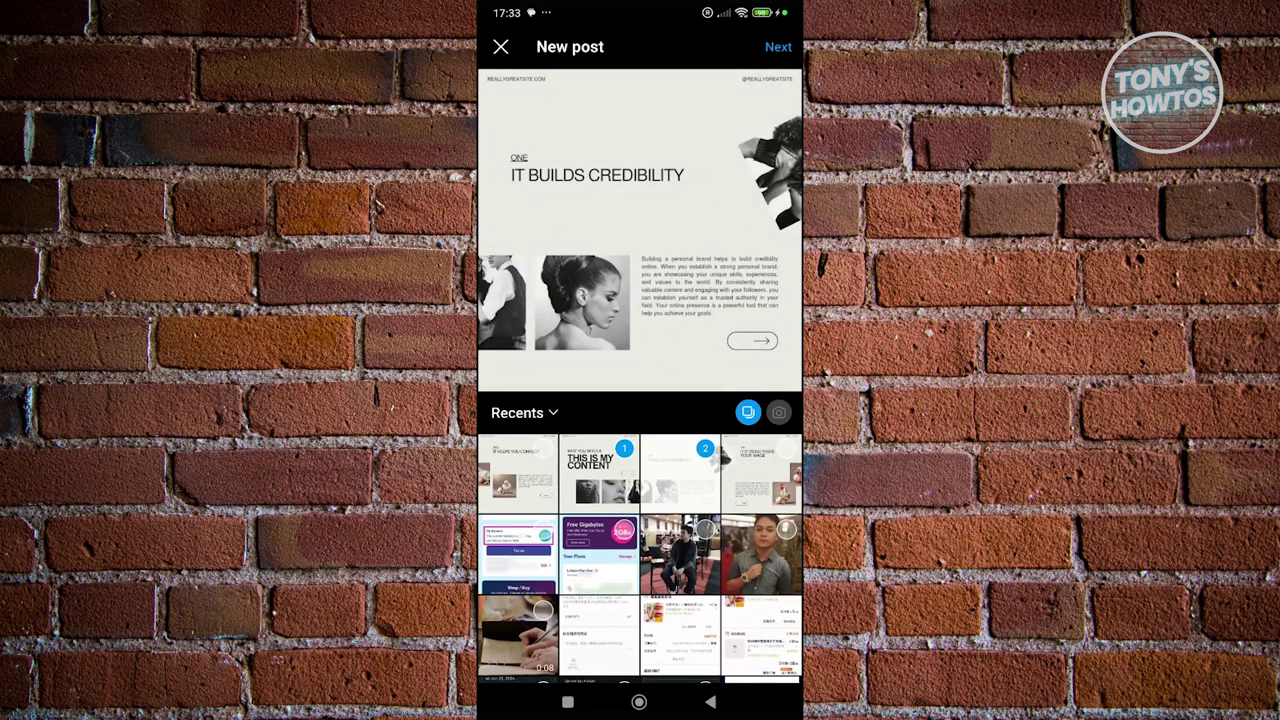
pyautogui.click(761, 473)
pyautogui.click(518, 473)
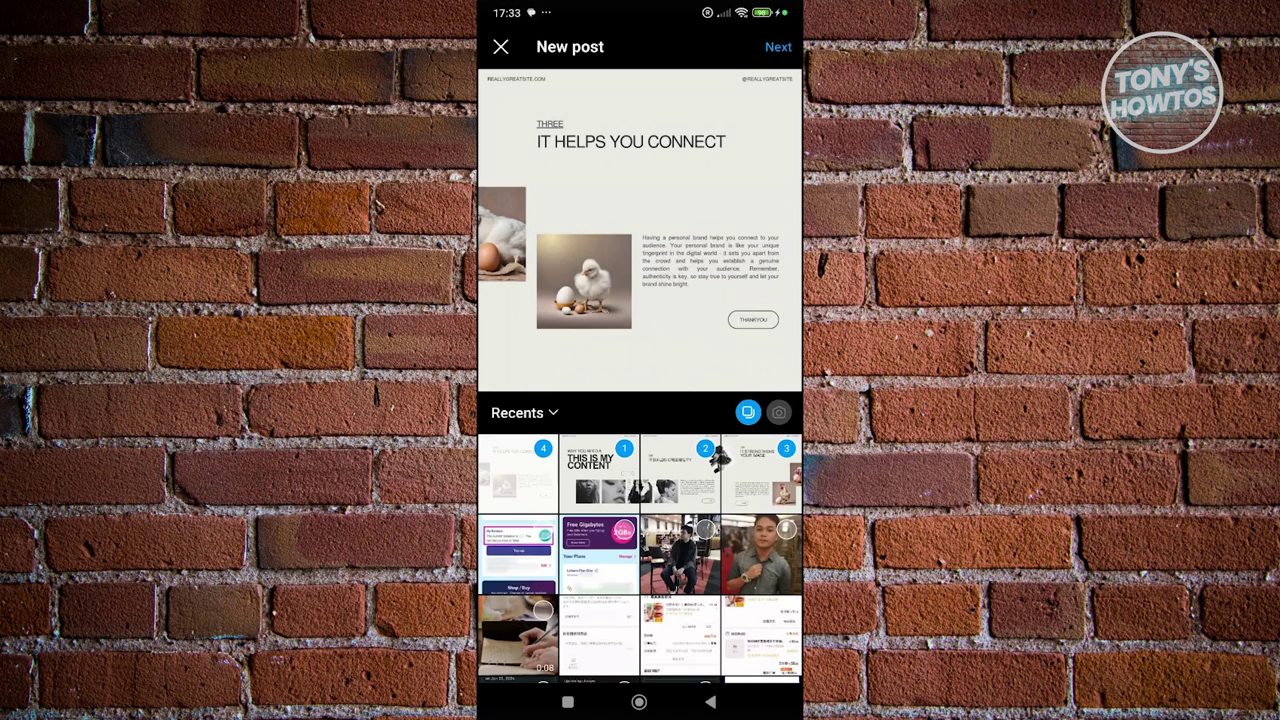
pyautogui.click(778, 47)
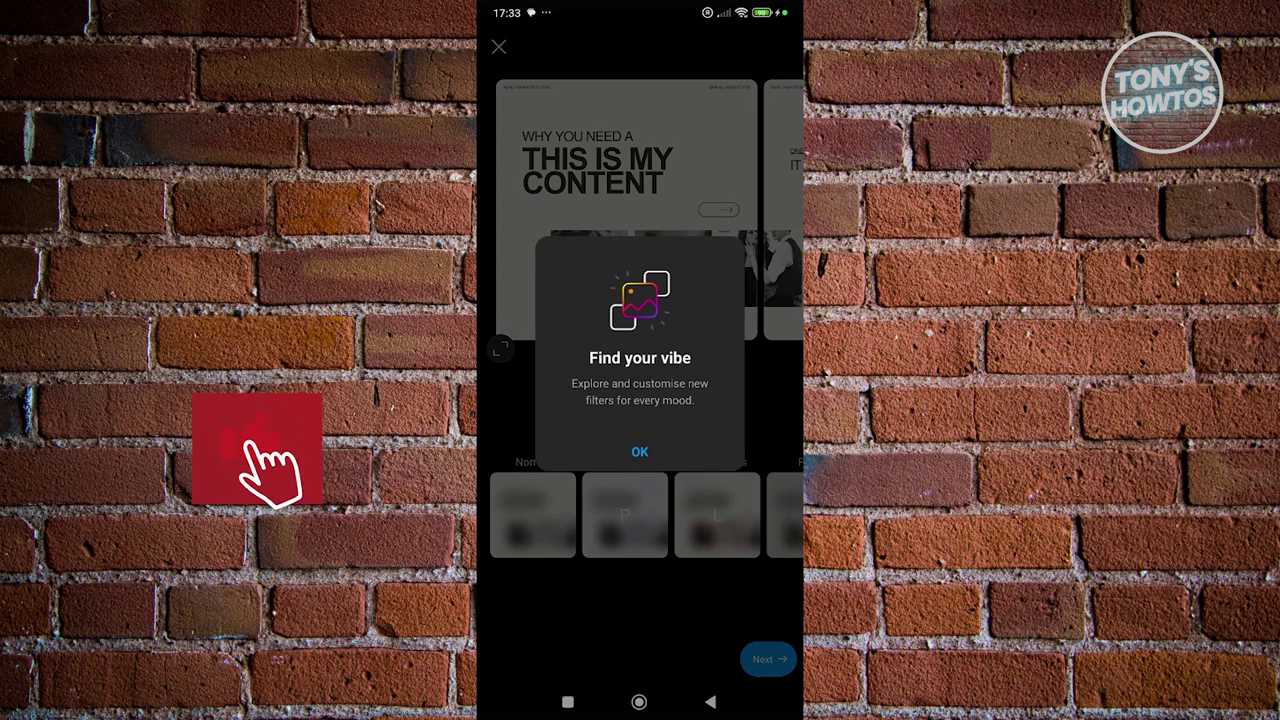
pyautogui.click(639, 451)
pyautogui.click(768, 659)
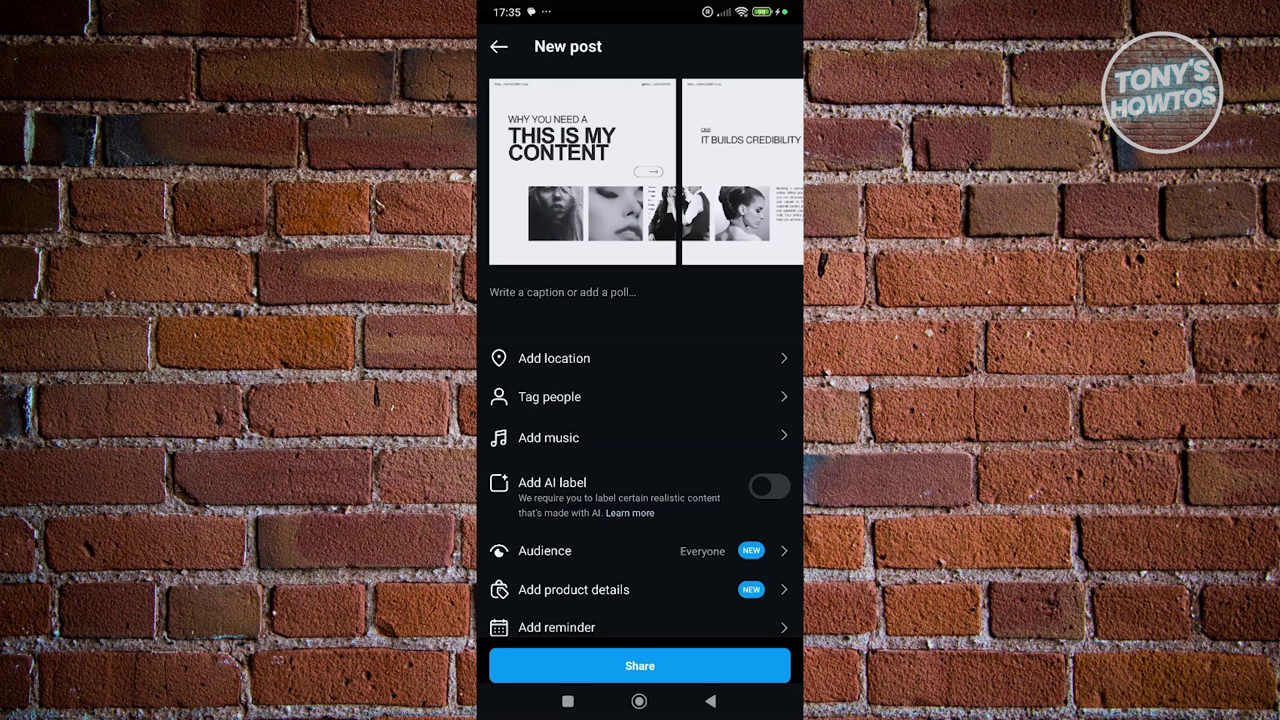
# Check the slides in the new post preview and share the post, declining to always share posts to Threads.
pyautogui.hscroll(2, 640, 172)
pyautogui.hscroll(1, 640, 172)
pyautogui.hscroll(-3, 640, 172)
pyautogui.hscroll(4, 640, 172)
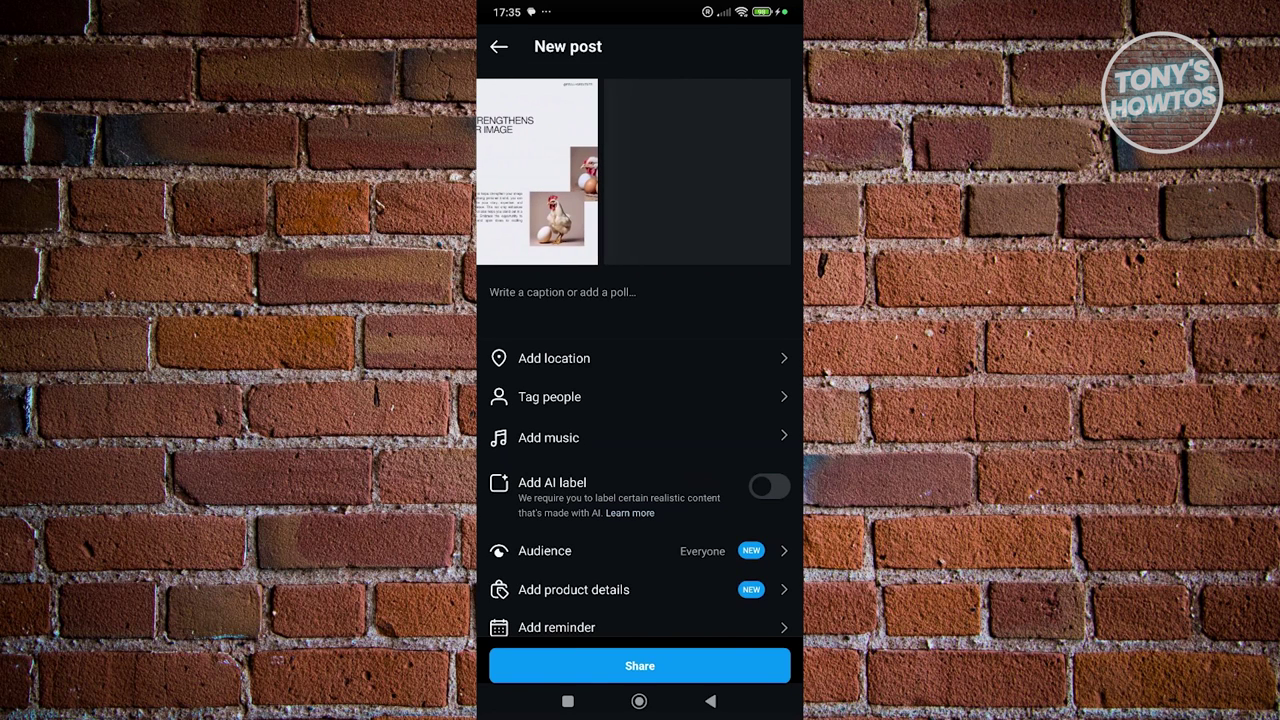
pyautogui.click(640, 665)
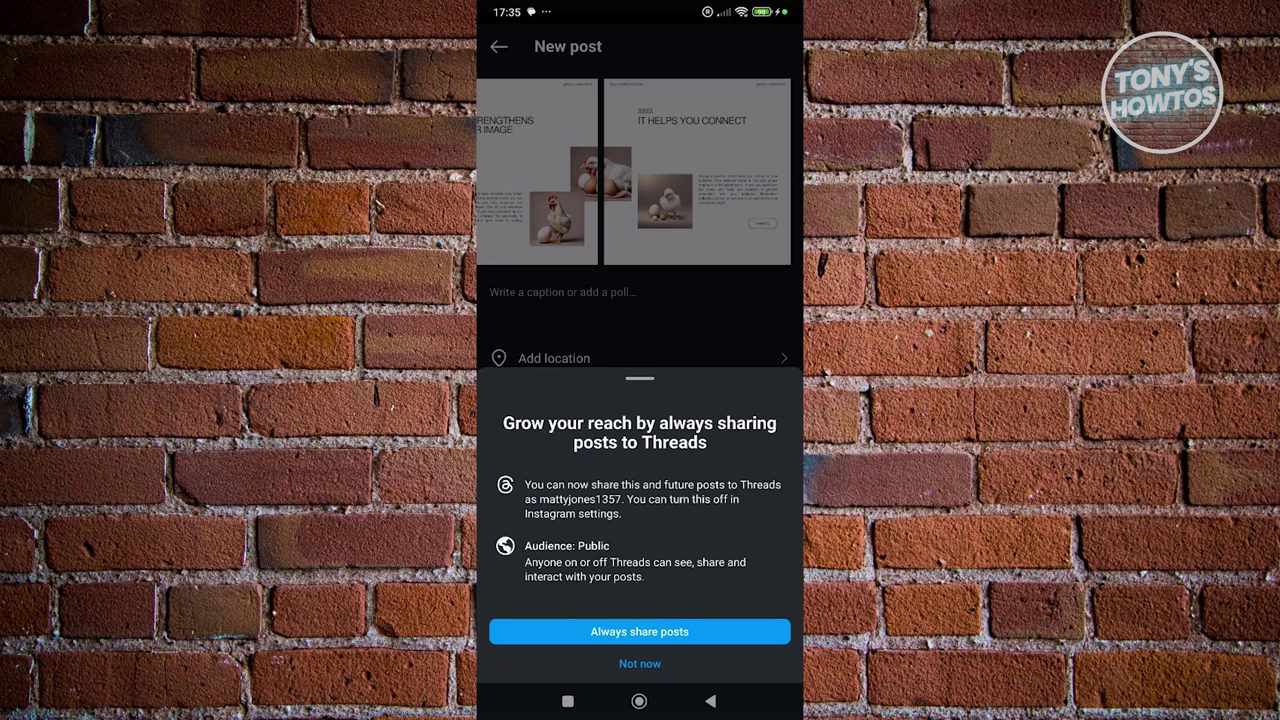
pyautogui.click(640, 664)
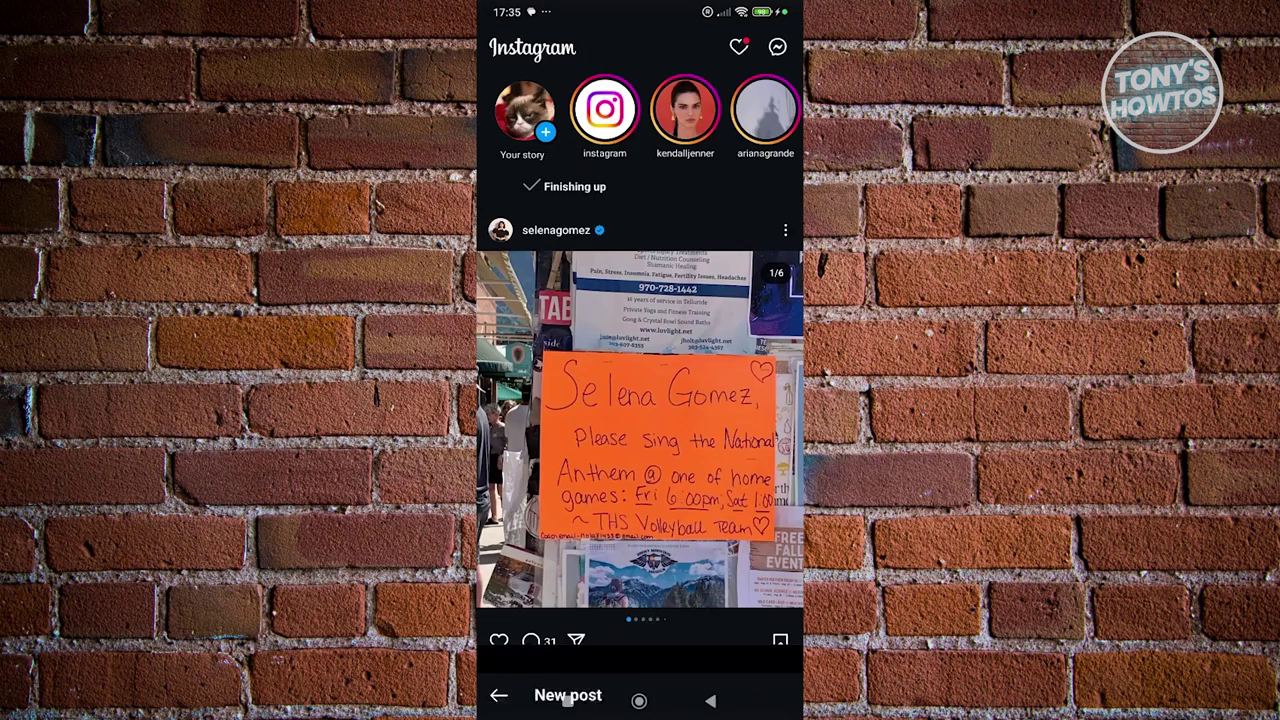
# Refresh the profile, open the newly published carousel post, and look through its slides.
pyautogui.click(770, 665)
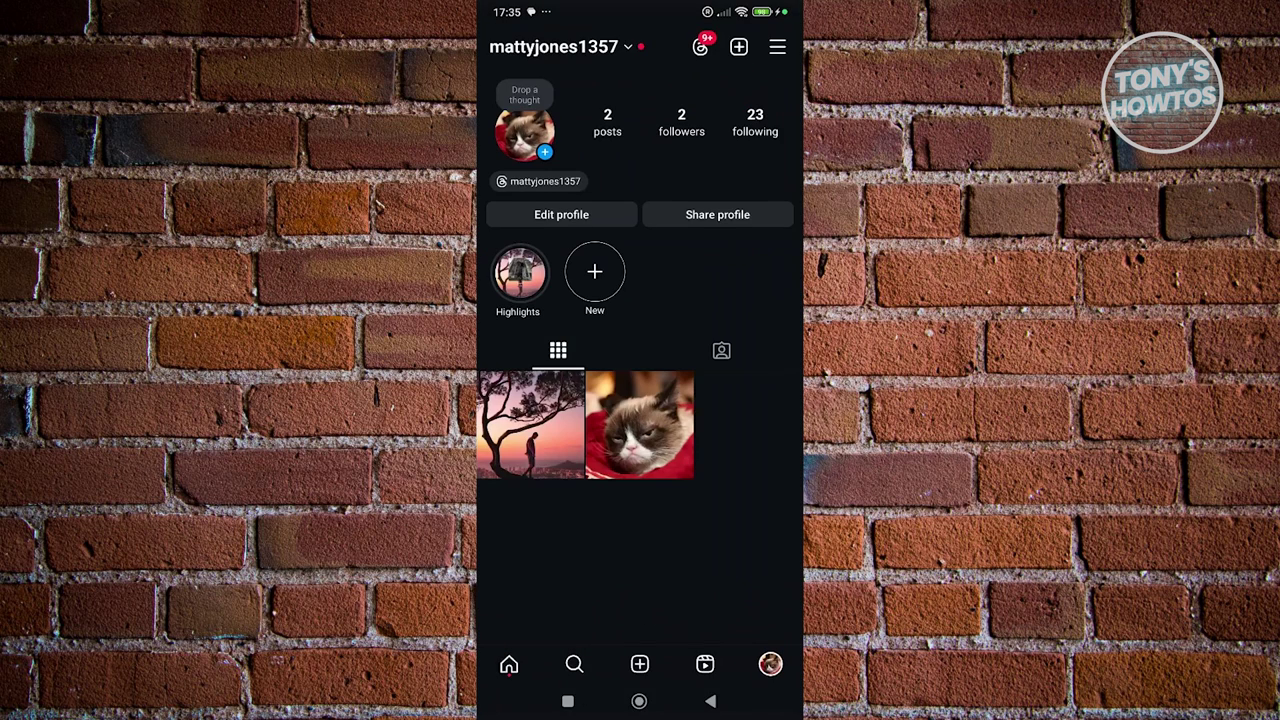
pyautogui.moveTo(640, 300); pyautogui.dragTo(640, 480)
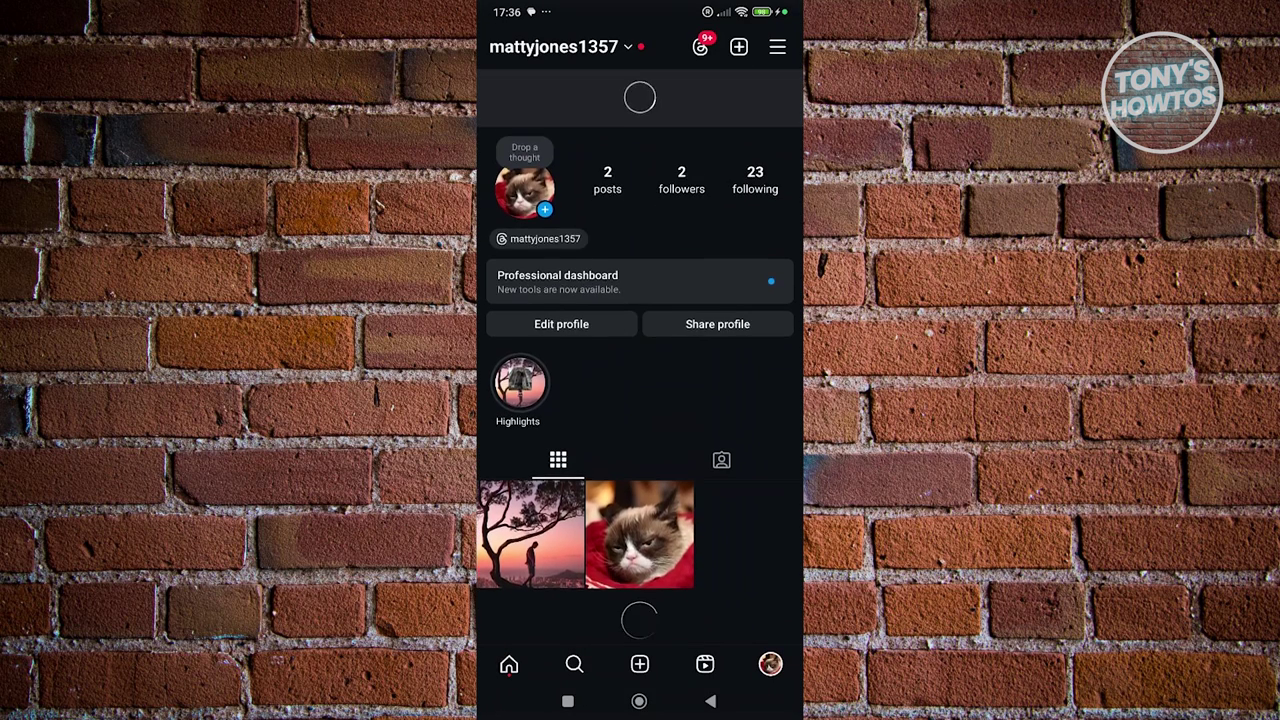
pyautogui.click(531, 477)
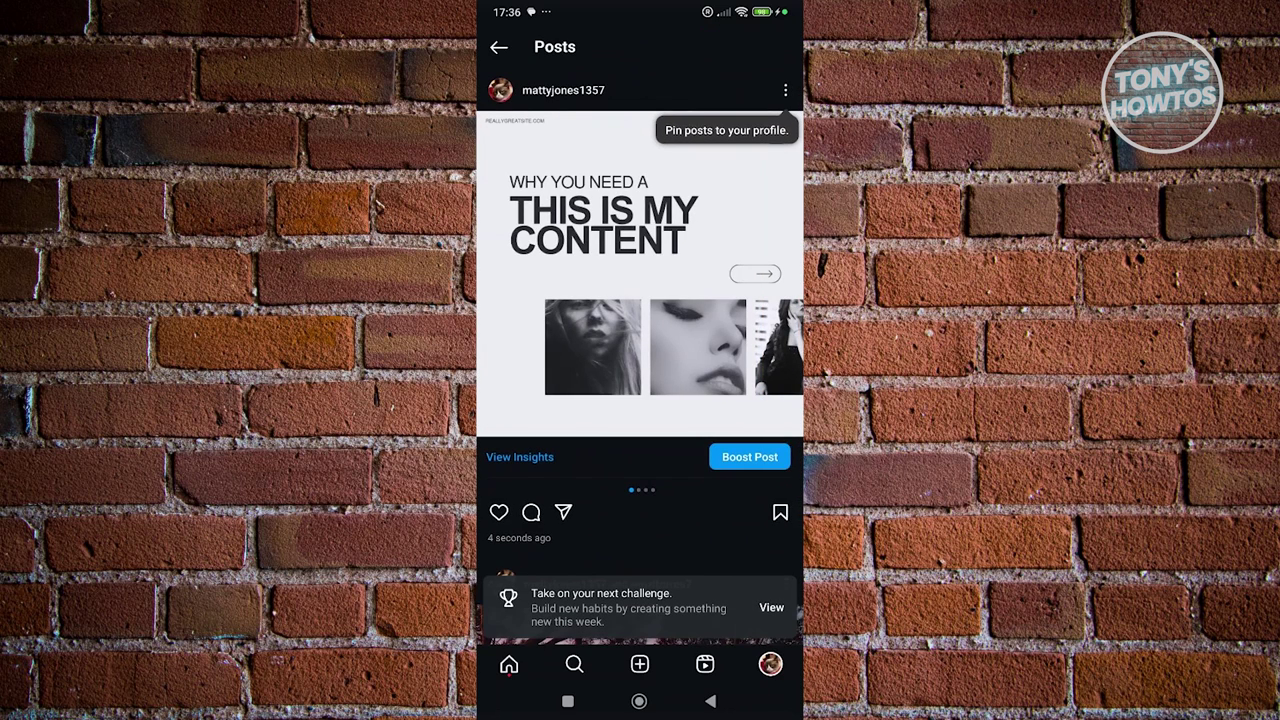
pyautogui.moveTo(720, 300); pyautogui.dragTo(568, 300)
pyautogui.moveTo(720, 300); pyautogui.dragTo(482, 300)
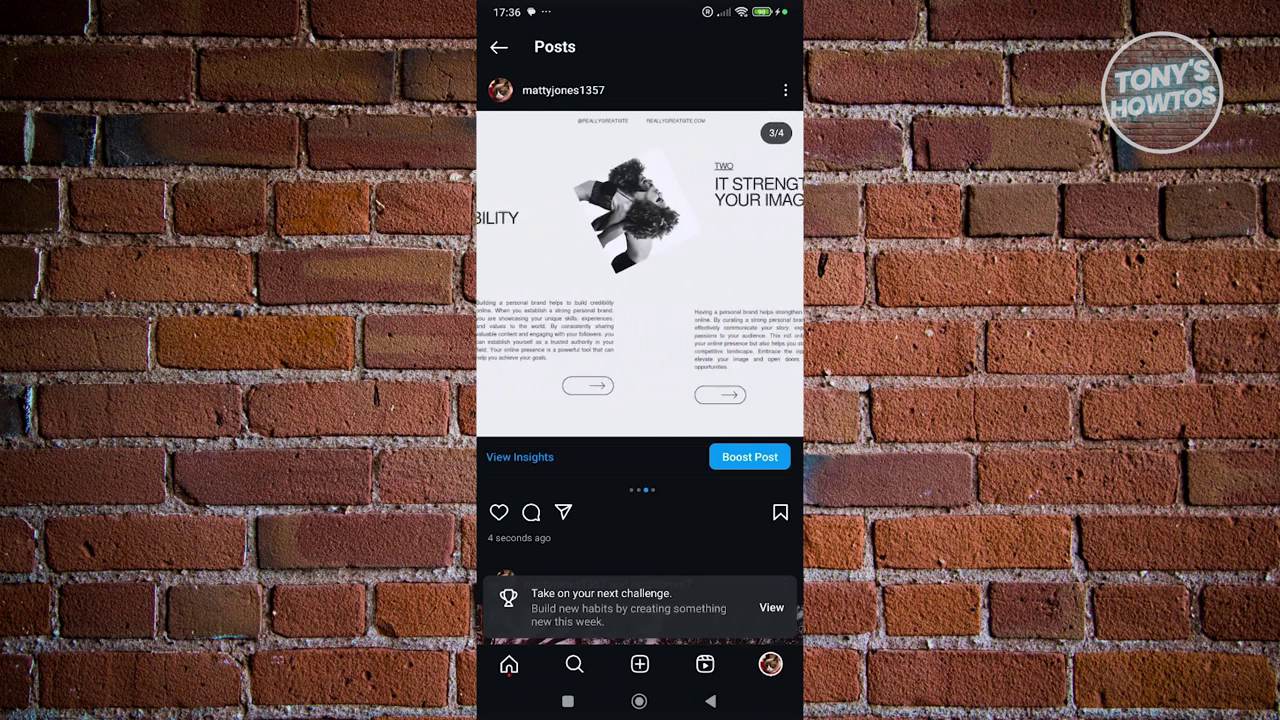